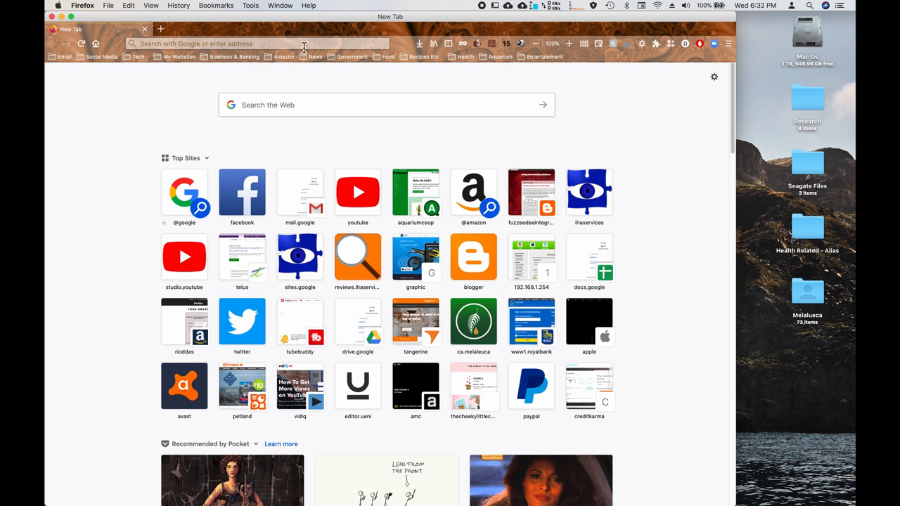
# Open the modem's web interface at 192.168.1.254.
pyautogui.click(277, 43)
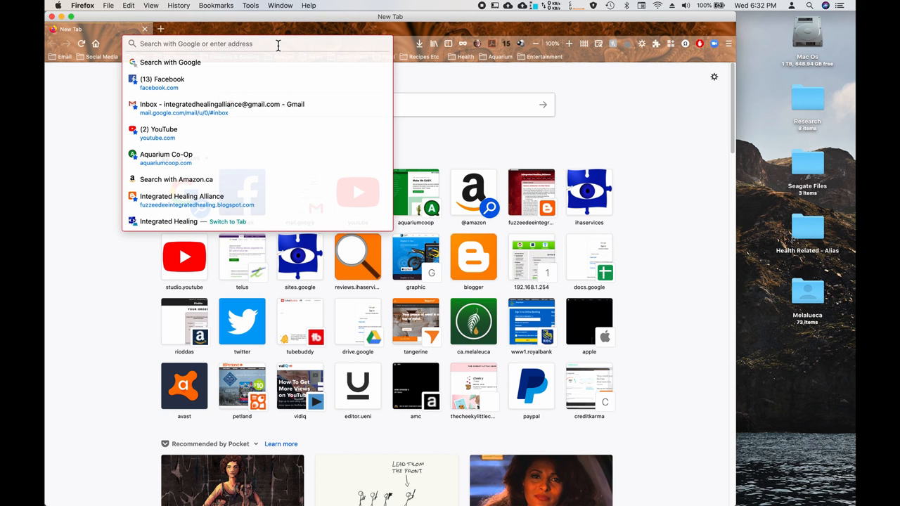
pyautogui.write('192.')
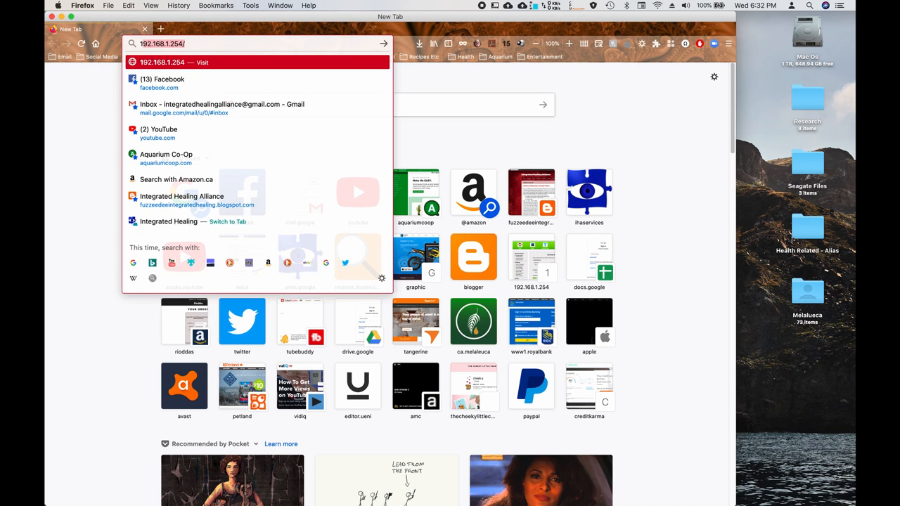
pyautogui.write('1')
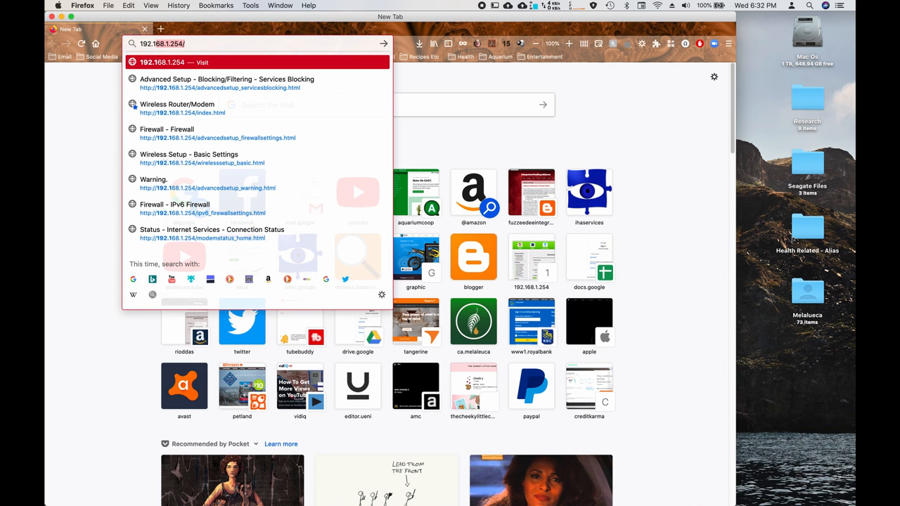
pyautogui.write('68.1.254/')
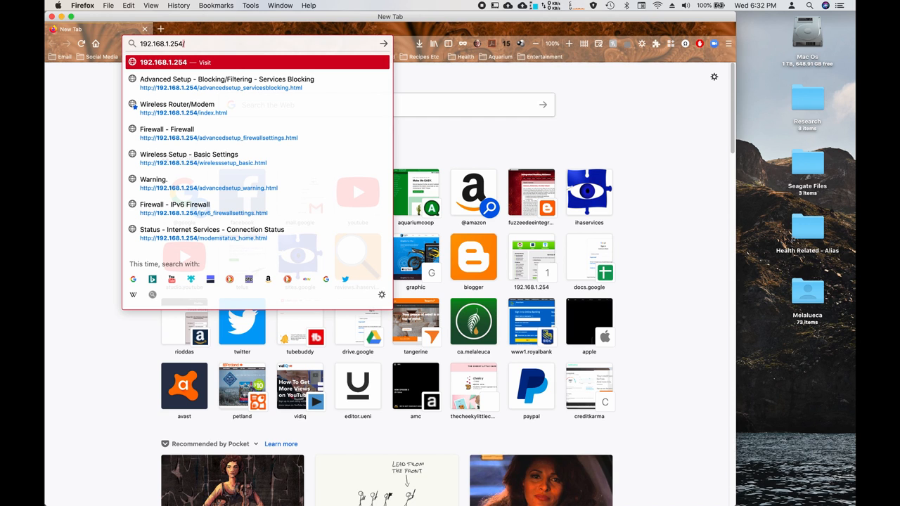
pyautogui.press('Return')
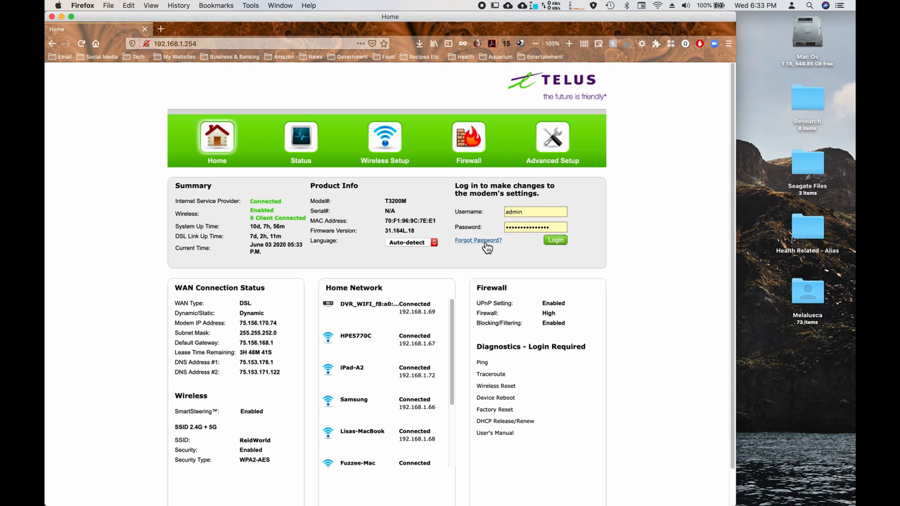
# Review the modem's home page, including the full list of devices under Home Network.
pyautogui.scroll(-2, 443, 206)
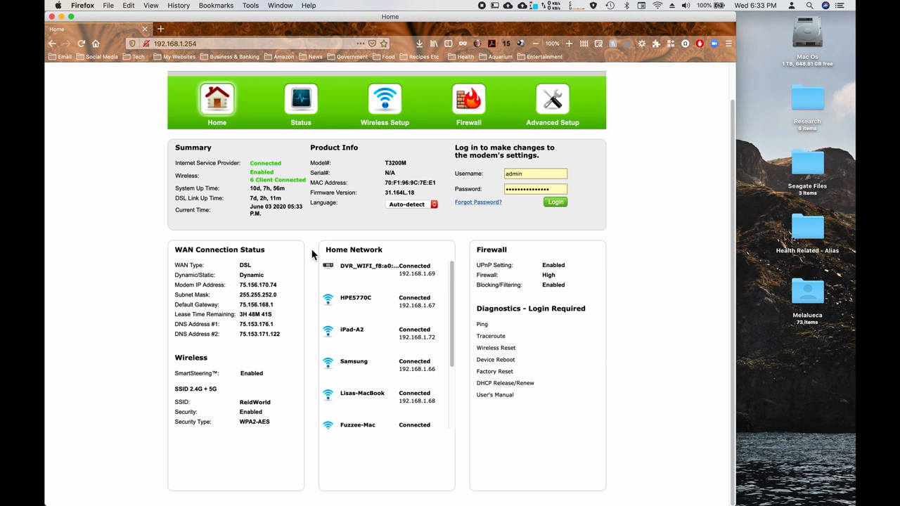
pyautogui.moveTo(454, 282)
pyautogui.mouseDown()
pyautogui.moveTo(454, 371)
pyautogui.moveTo(453, 276)
pyautogui.mouseUp()
pyautogui.moveTo(454, 356); pyautogui.dragTo(448, 428)
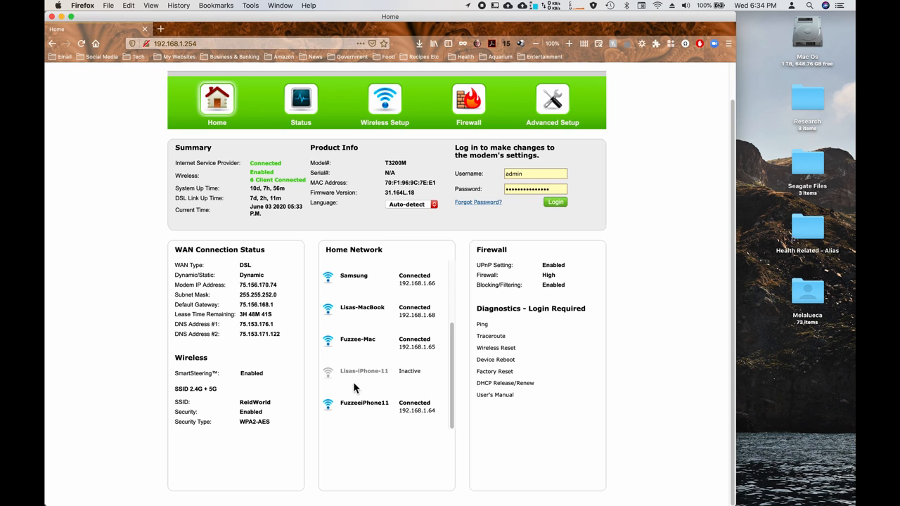
pyautogui.moveTo(450, 378); pyautogui.dragTo(458, 261)
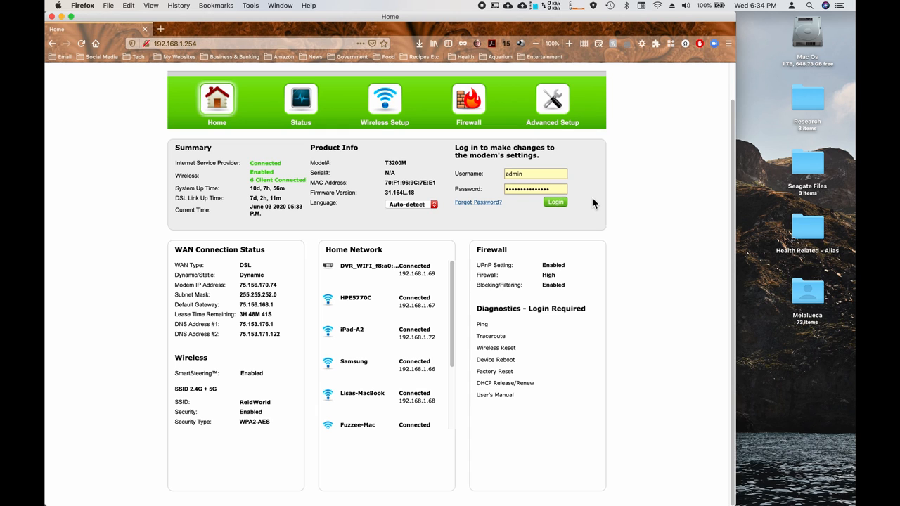
# Log in as admin with the prefilled credentials without updating the saved login, and proceed to the advanced setup as an advanced user.
pyautogui.click(560, 206)
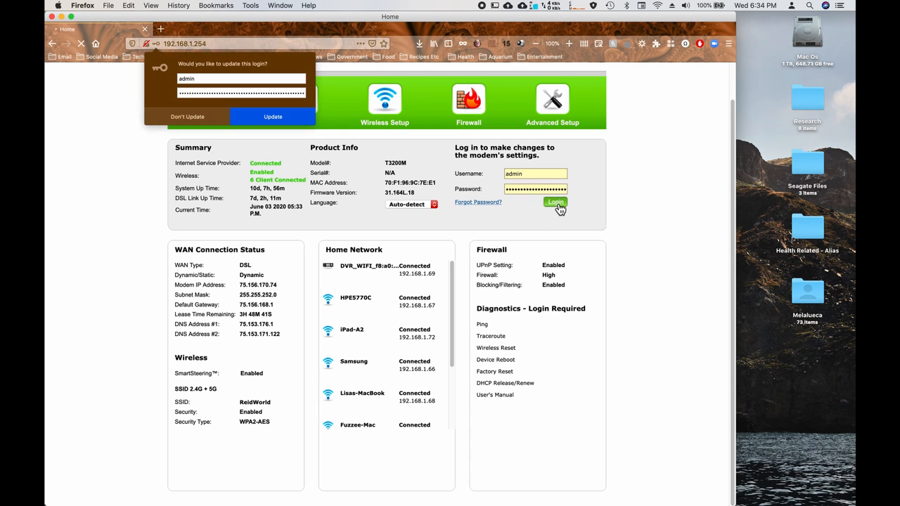
pyautogui.click(199, 121)
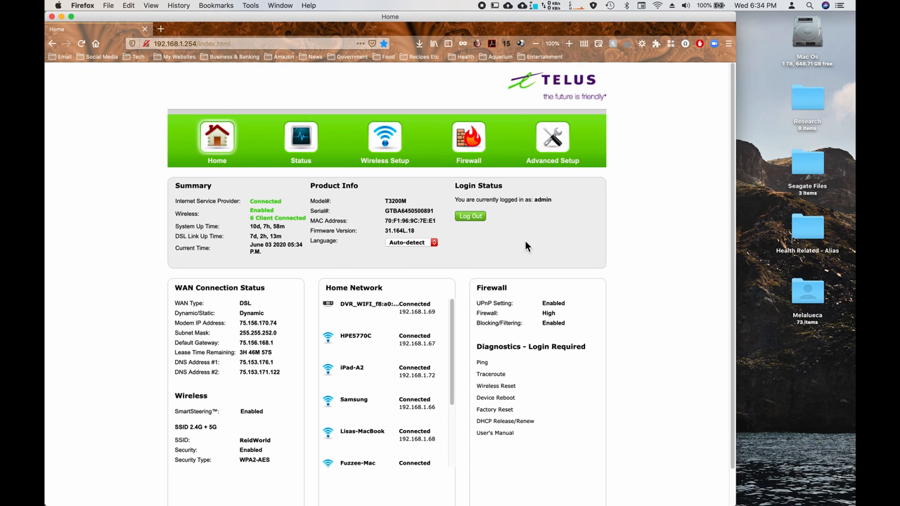
pyautogui.click(555, 144)
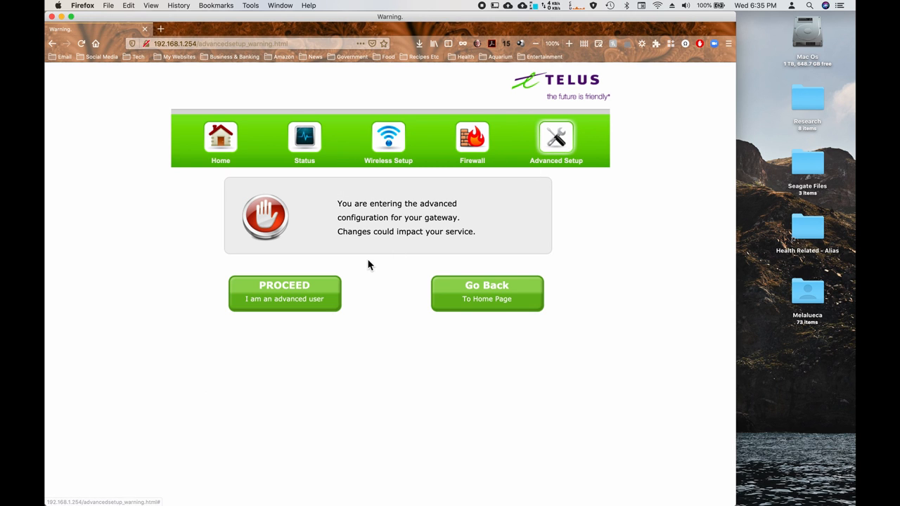
pyautogui.click(287, 293)
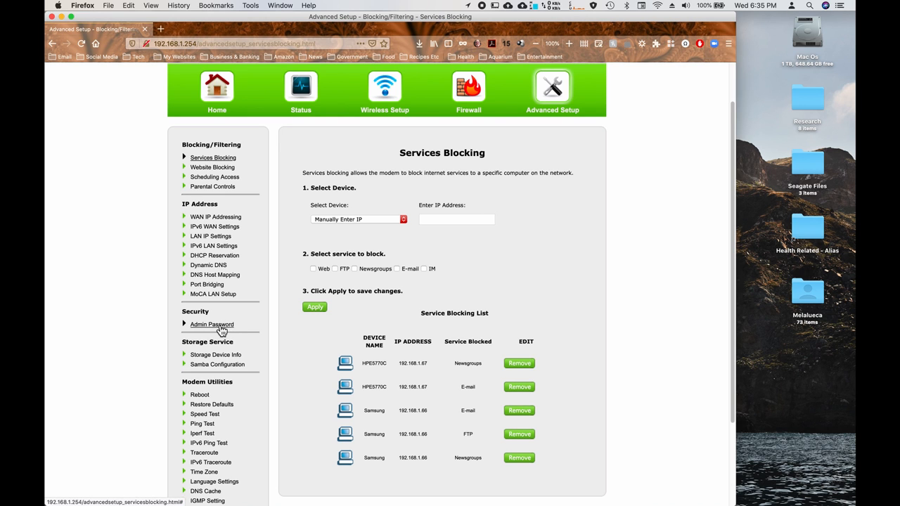
# View the Admin Password page, and return to Services Blocking to review its options and blocking list.
pyautogui.click(221, 331)
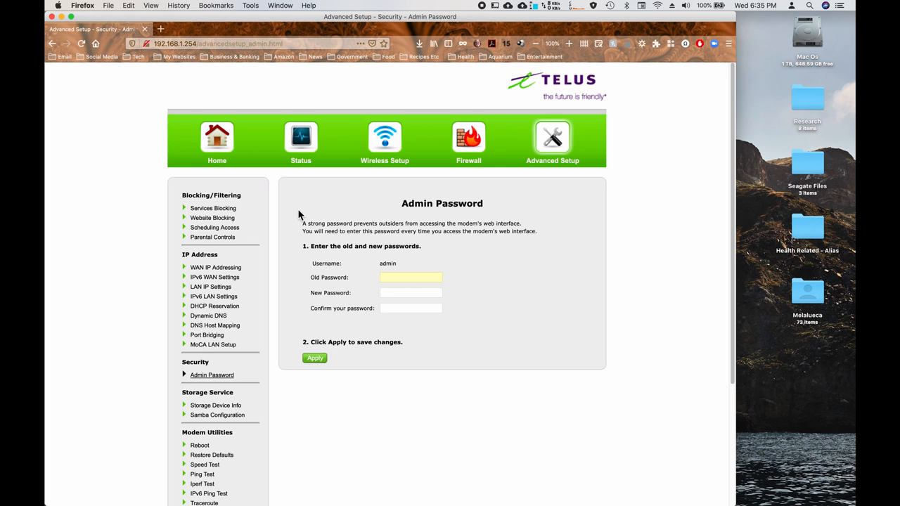
pyautogui.click(221, 208)
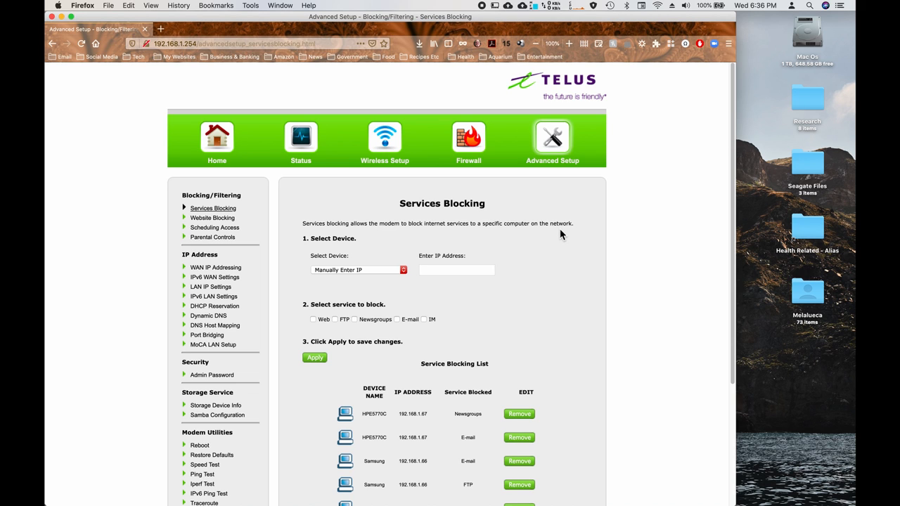
pyautogui.scroll(-3, 275, 124)
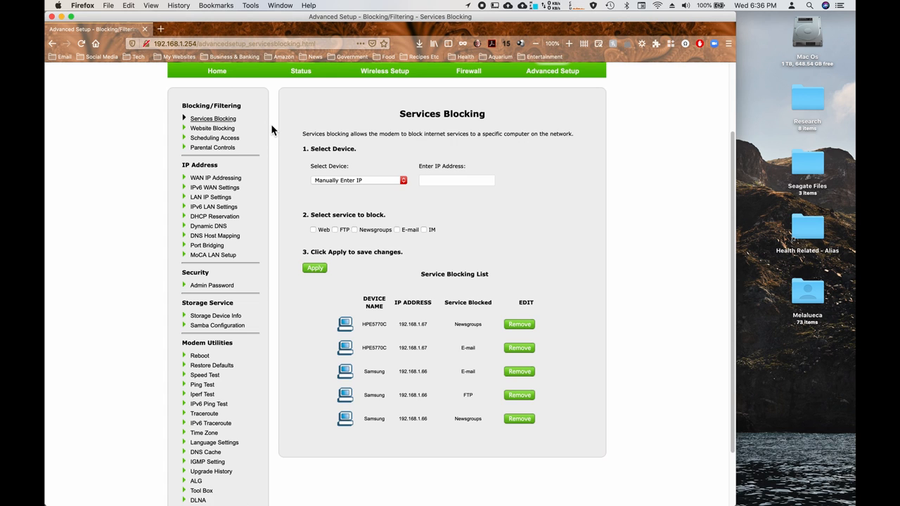
pyautogui.scroll(-1, 271, 123)
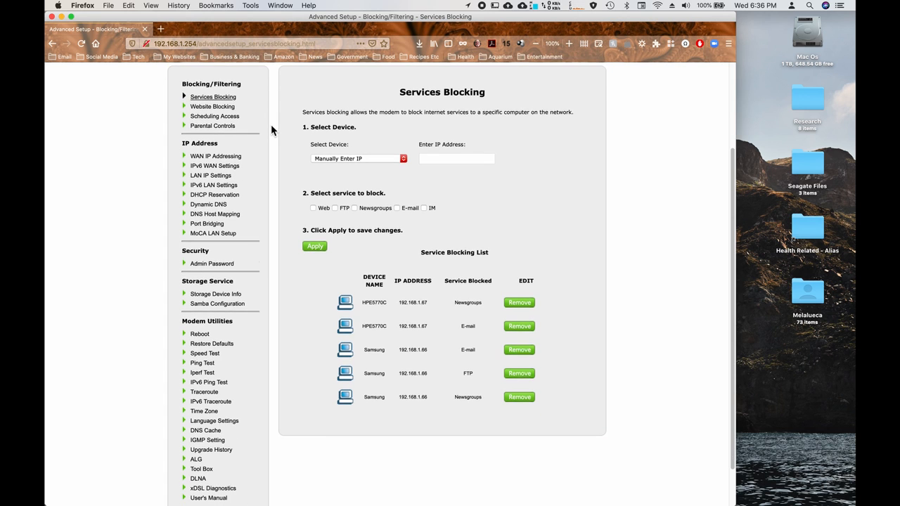
# Run the modem's speed test against the TELUS (Edmonton, AB, Canada) server.
pyautogui.click(216, 355)
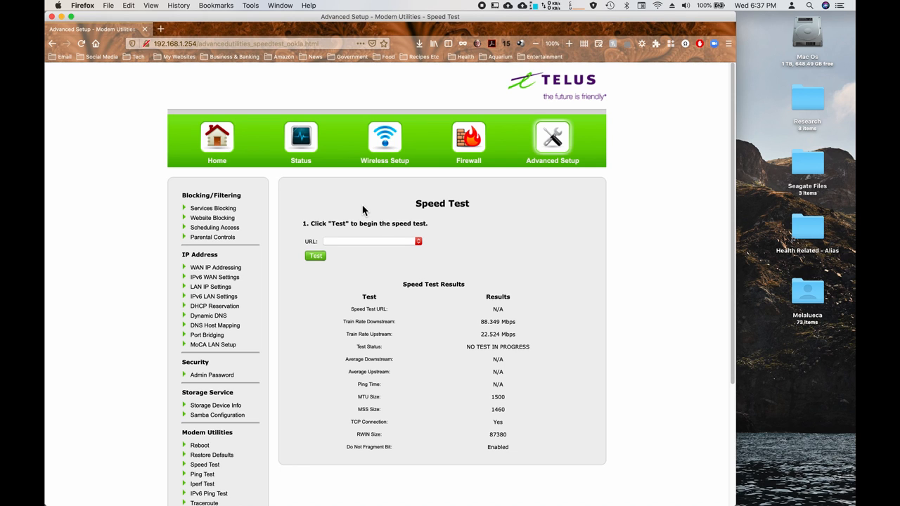
pyautogui.click(418, 241)
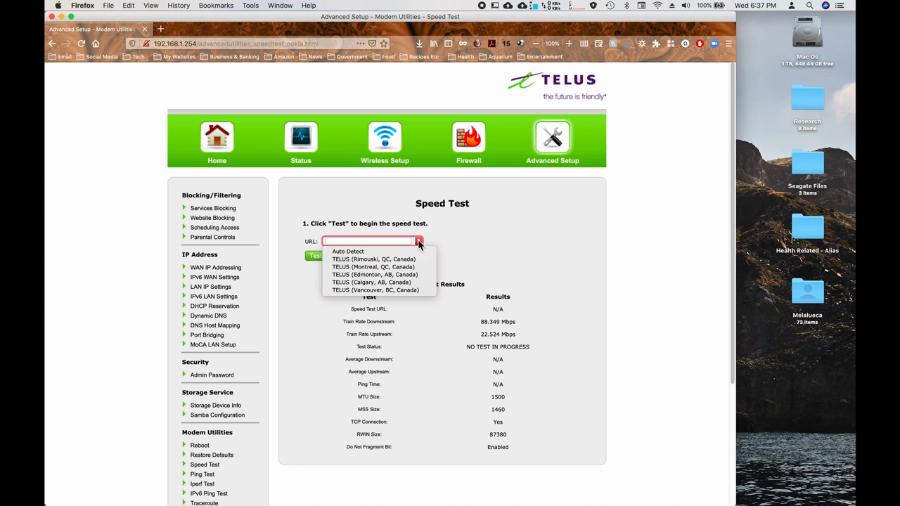
pyautogui.click(407, 276)
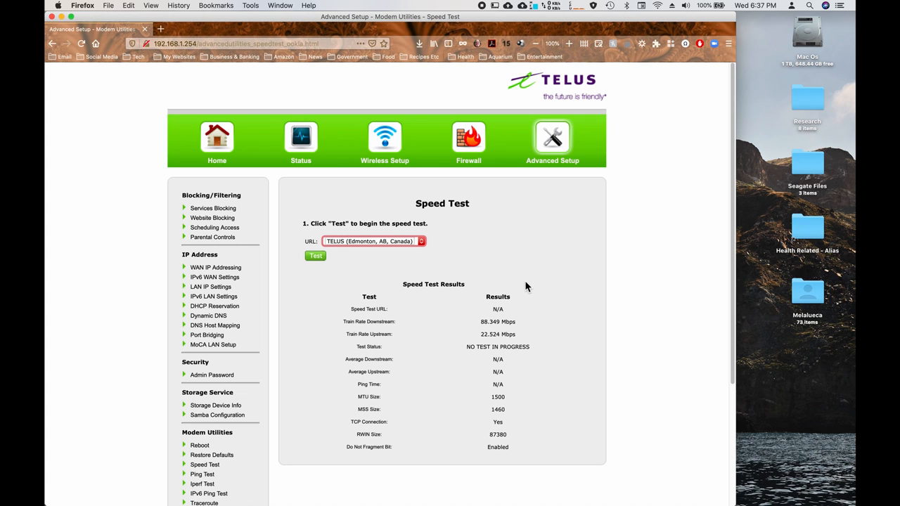
pyautogui.click(317, 258)
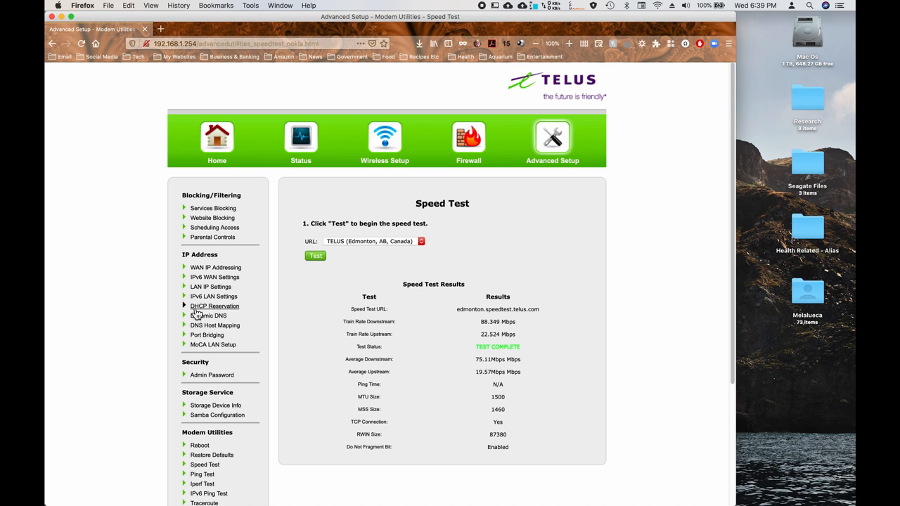
# Open the Website Blocking page and activate the website address field.
pyautogui.click(222, 219)
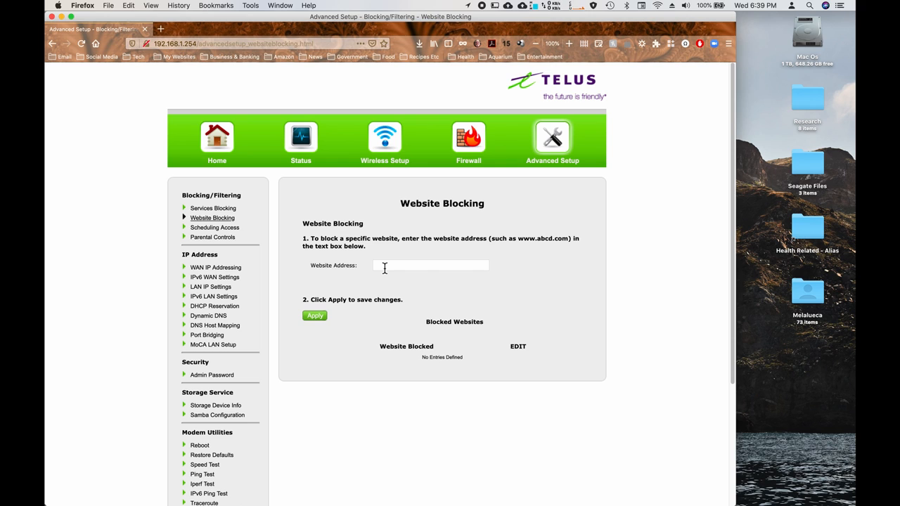
pyautogui.click(386, 267)
# Examine the Parental Controls configuration, including its control state, URL access lists and per-device child or parent rules.
pyautogui.click(221, 239)
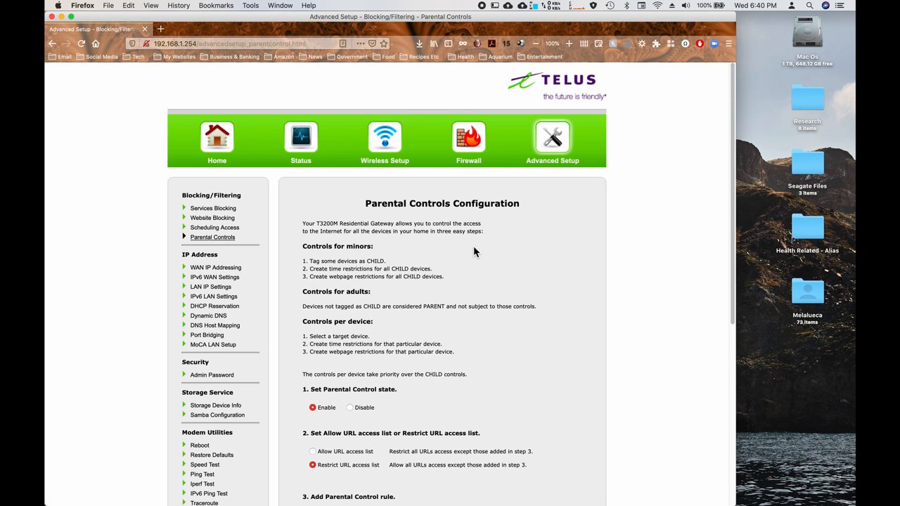
pyautogui.scroll(-2, 514, 250)
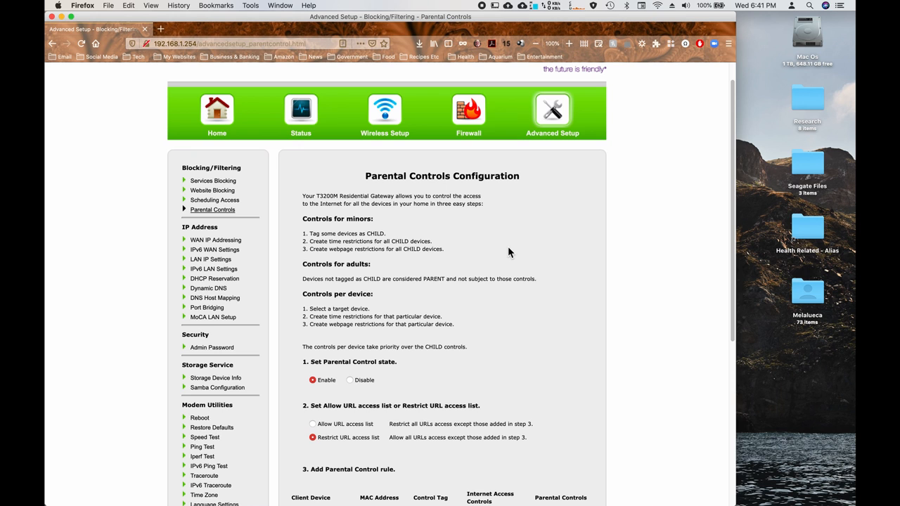
pyautogui.scroll(-5, 493, 242)
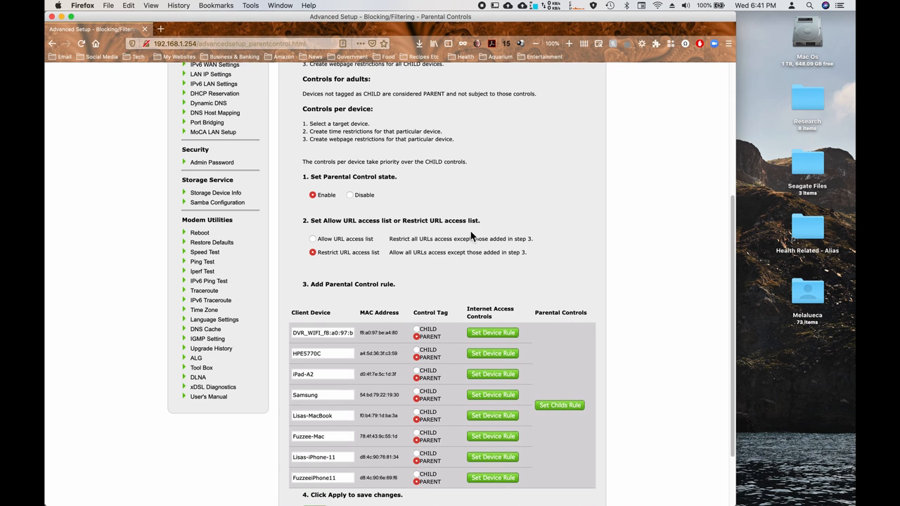
pyautogui.scroll(-1, 441, 224)
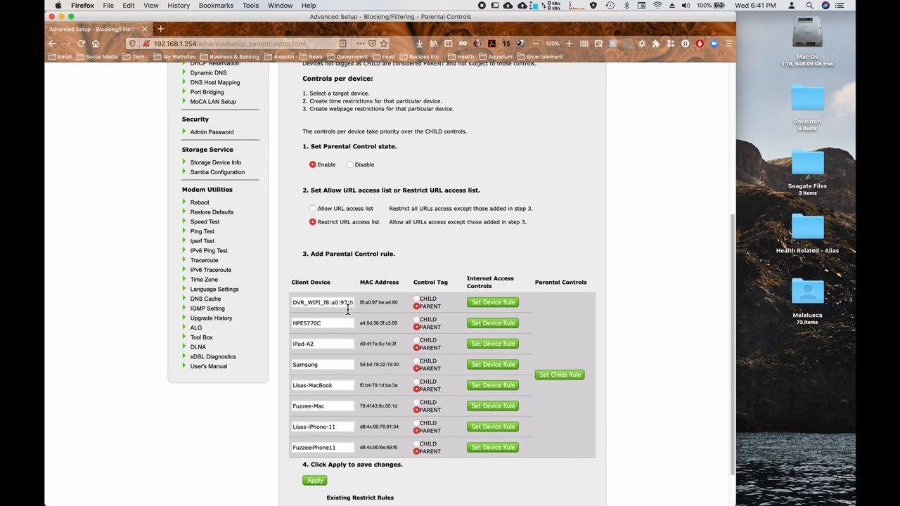
pyautogui.scroll(-2, 347, 310)
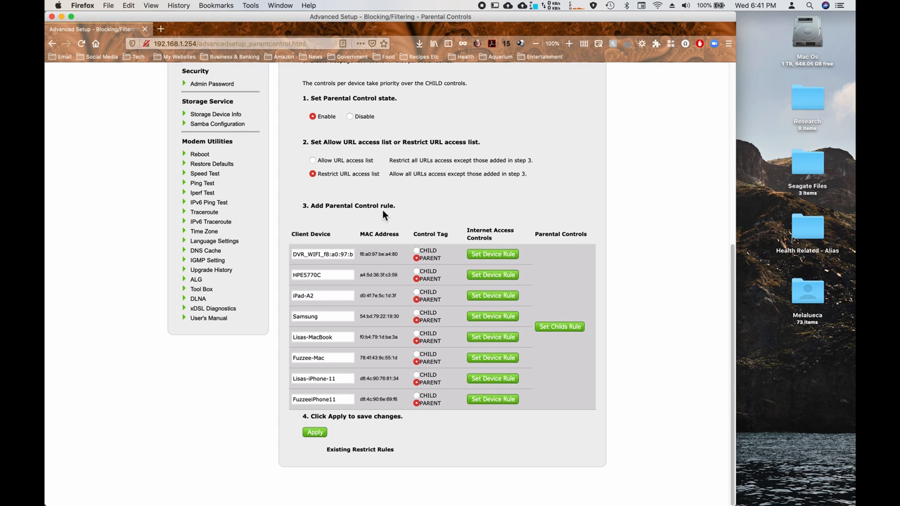
pyautogui.scroll(8, 385, 206)
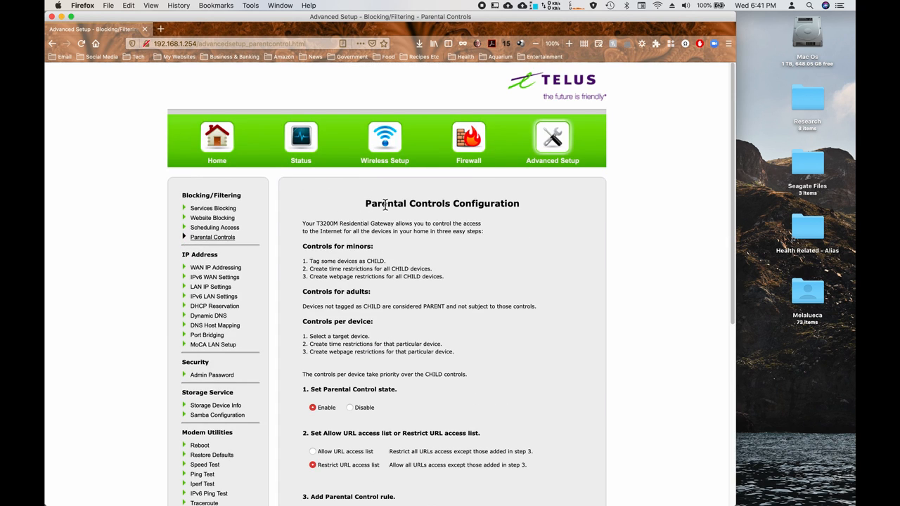
pyautogui.scroll(-1, 487, 244)
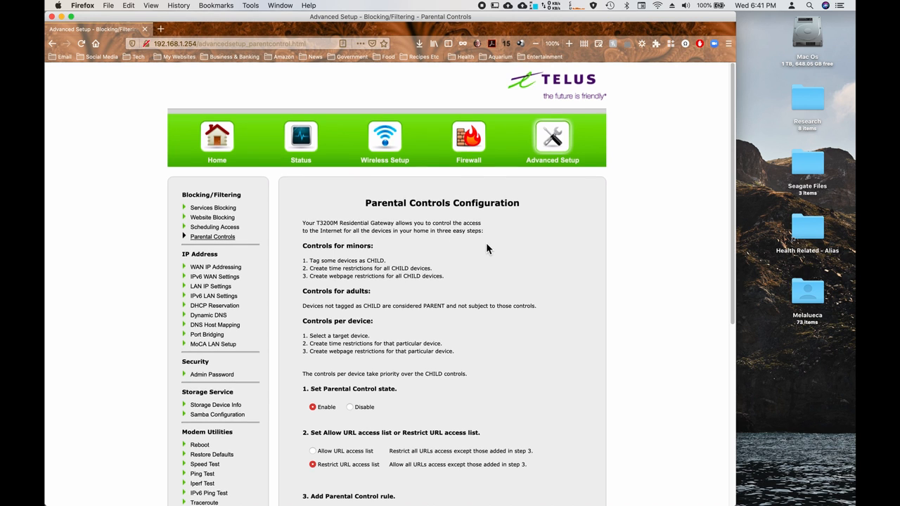
pyautogui.scroll(-5, 486, 243)
pyautogui.scroll(5, 486, 179)
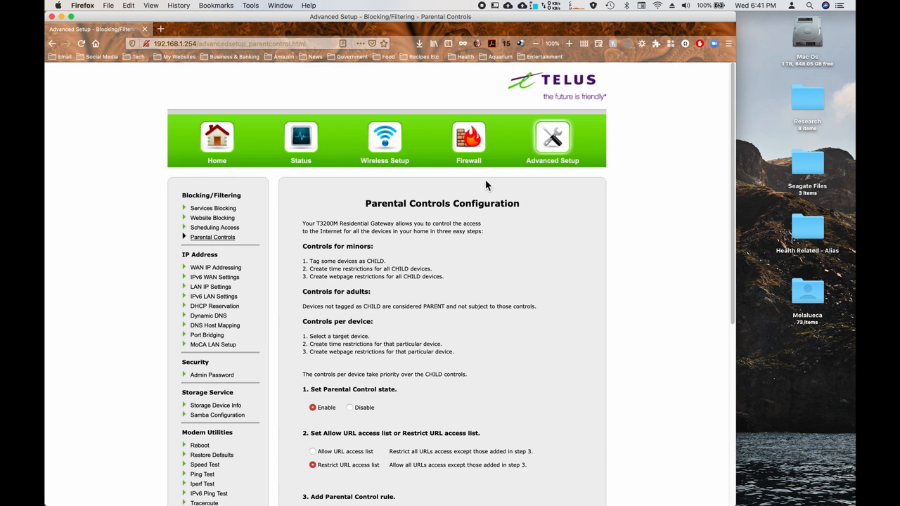
# Return to Services Blocking and select HPE5770C (192.168.1.67) as the device to restrict.
pyautogui.click(227, 211)
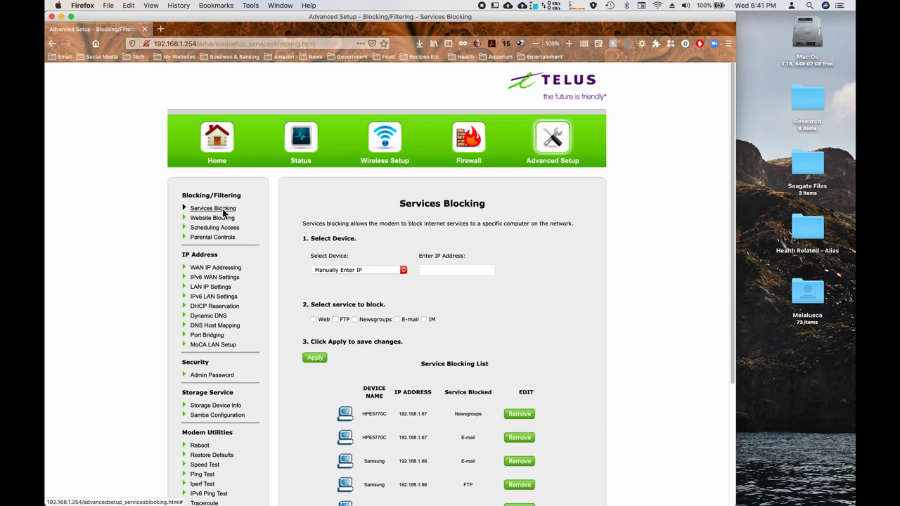
pyautogui.scroll(-3, 552, 256)
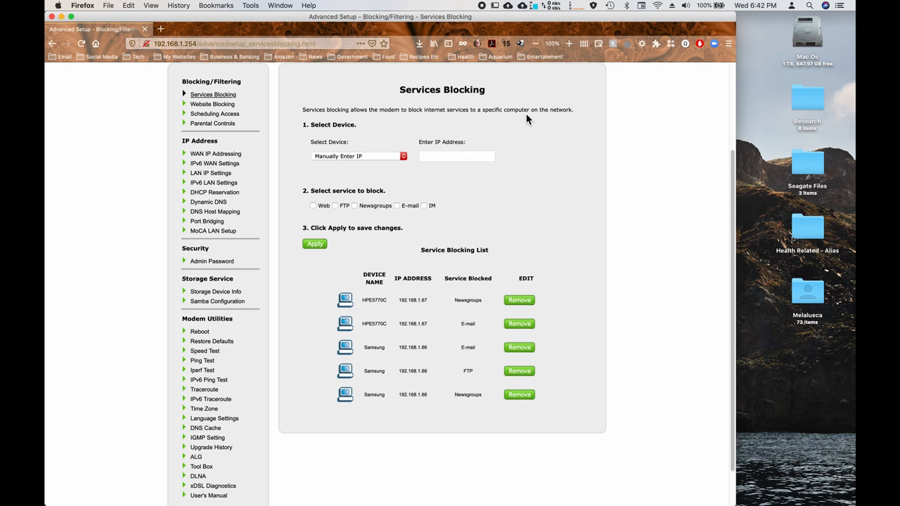
pyautogui.click(403, 156)
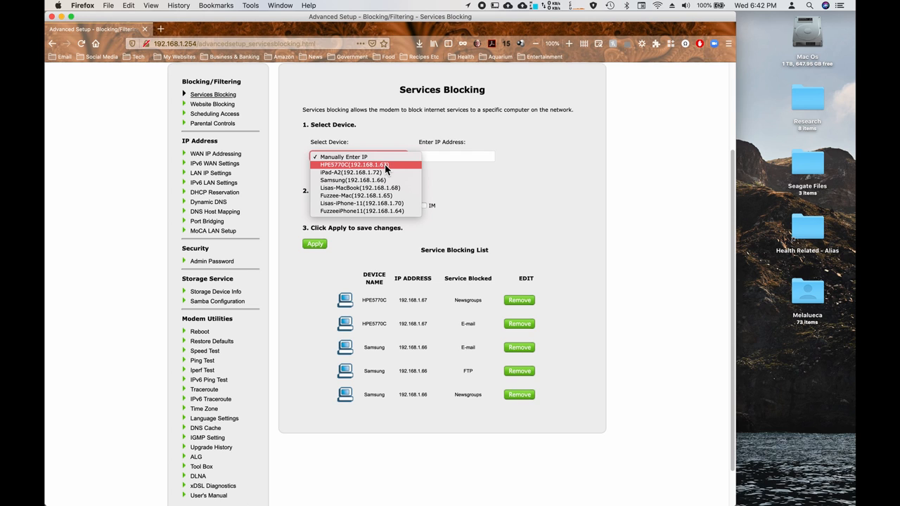
pyautogui.click(385, 164)
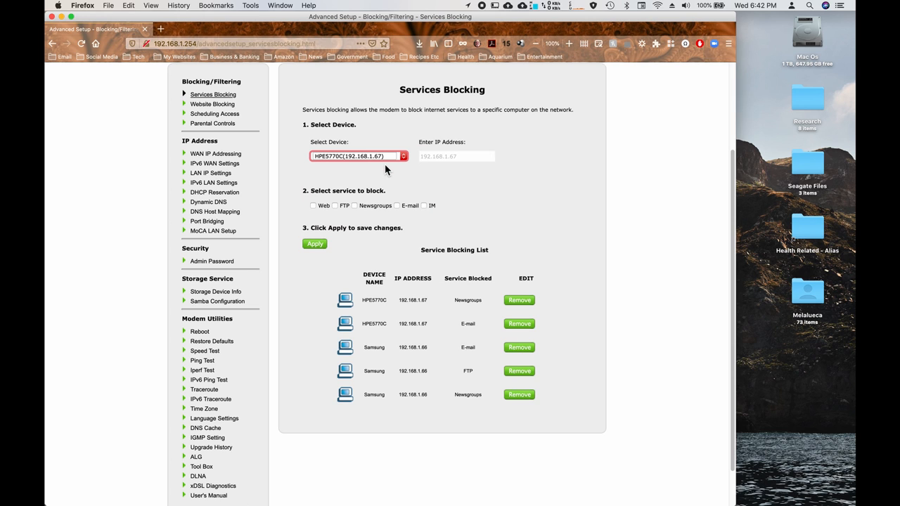
# Mark FTP, Newsgroups, E-mail and IM as services to block for the HPE5770C, and clear all four again without applying.
pyautogui.click(335, 205)
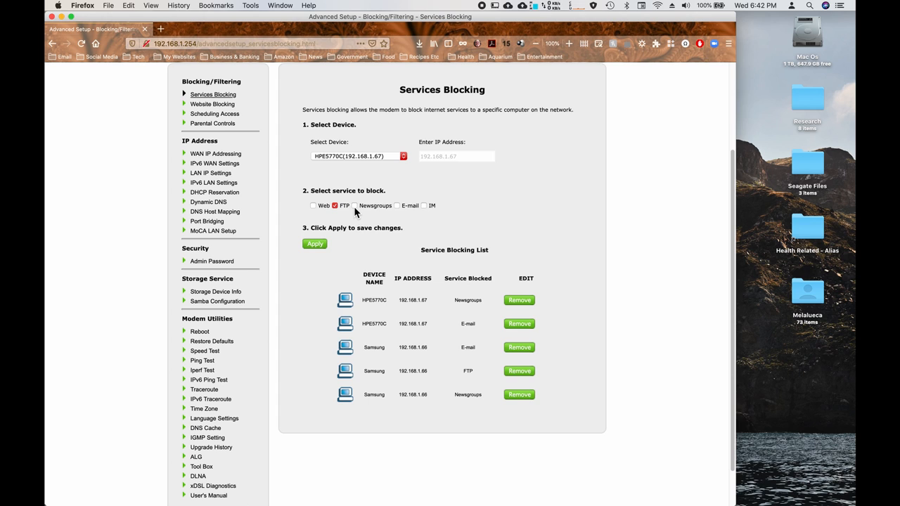
pyautogui.click(355, 205)
pyautogui.click(397, 206)
pyautogui.click(424, 205)
pyautogui.click(424, 206)
pyautogui.click(397, 206)
pyautogui.click(354, 205)
pyautogui.click(335, 206)
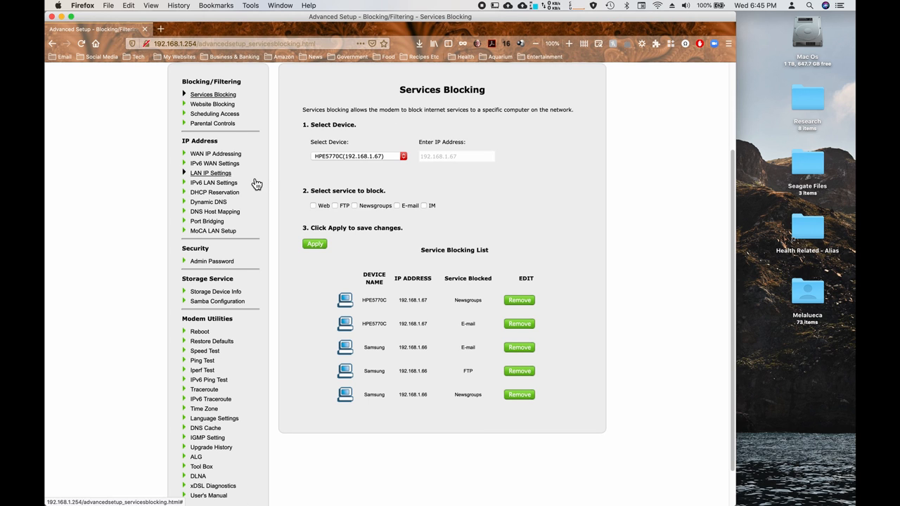
# Open the Storage Device Info page to check for storage devices connected to the modem.
pyautogui.scroll(-1, 254, 211)
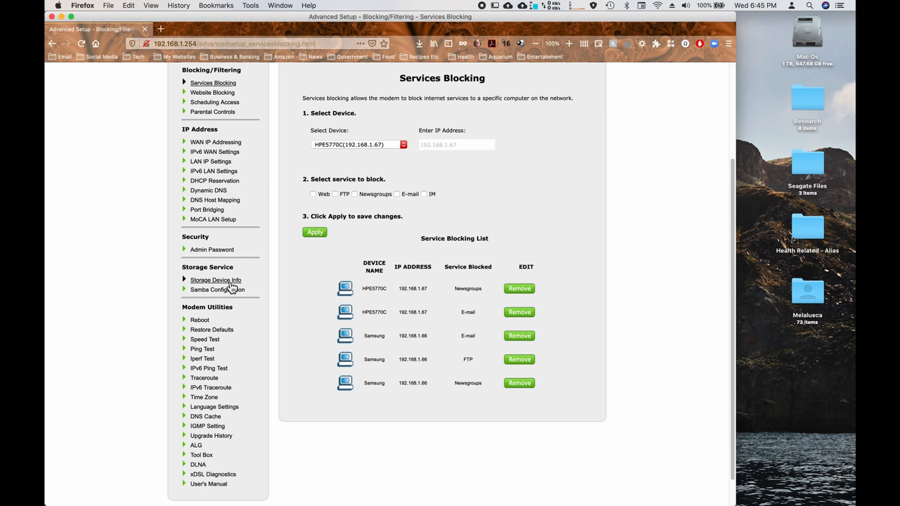
pyautogui.click(229, 282)
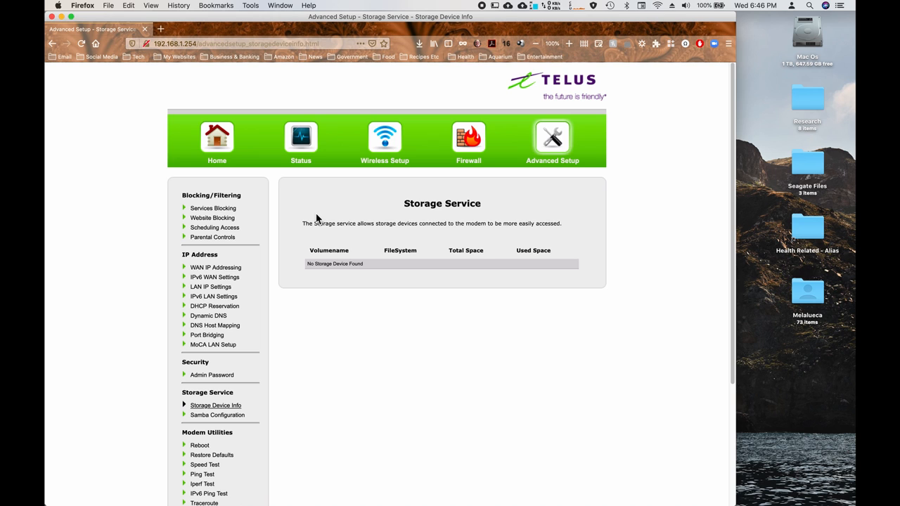
# Examine the Firewall page, including WAN ping blocking, the security level and the per-service table of inbound and outbound traffic.
pyautogui.click(467, 143)
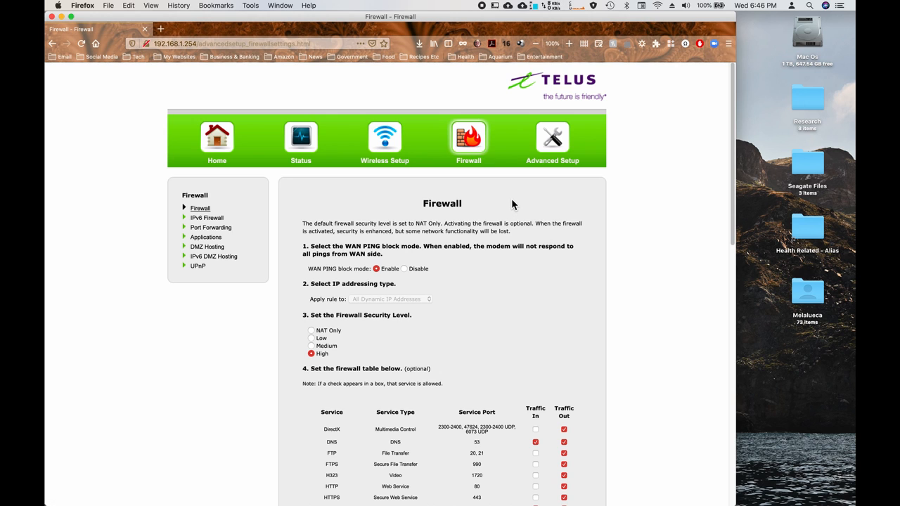
pyautogui.scroll(-3, 513, 201)
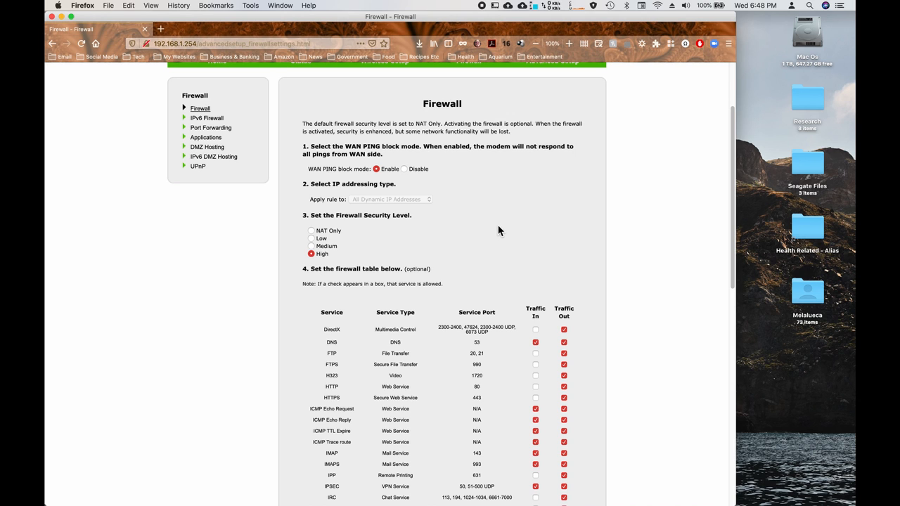
pyautogui.scroll(-3, 508, 221)
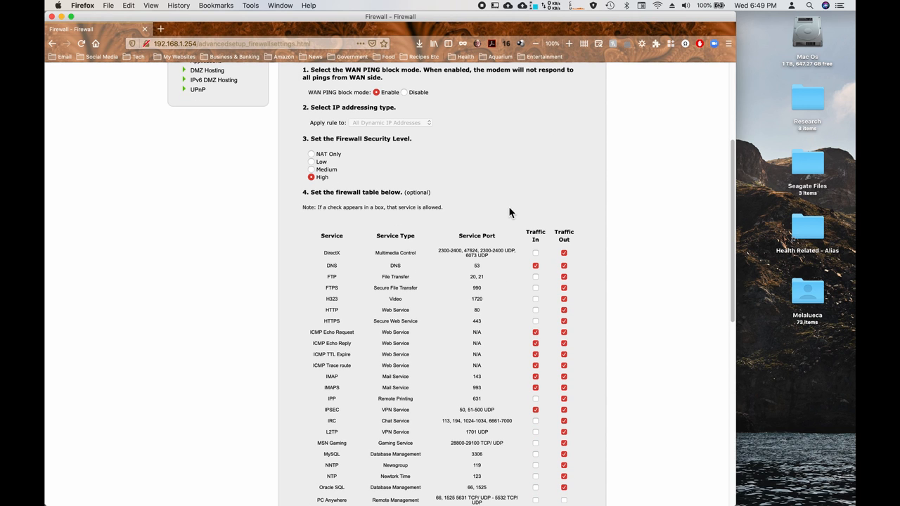
pyautogui.scroll(-6, 509, 212)
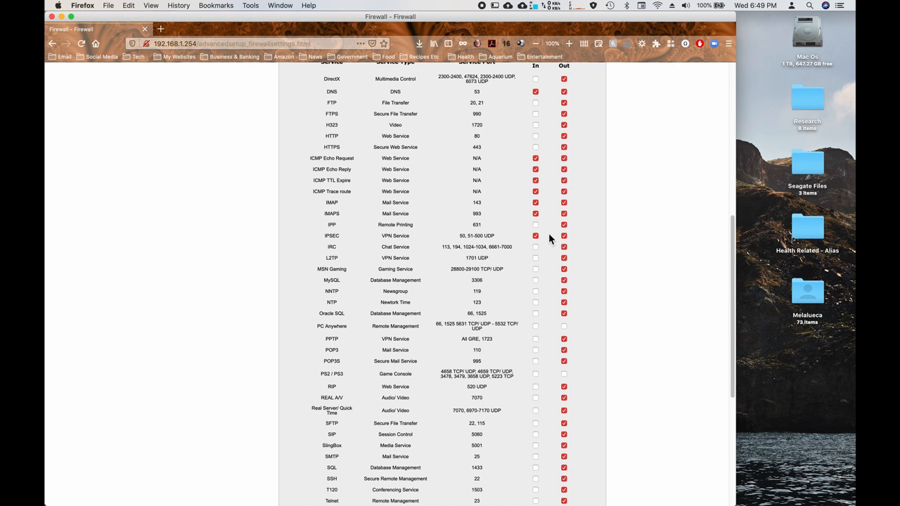
pyautogui.scroll(-4, 593, 215)
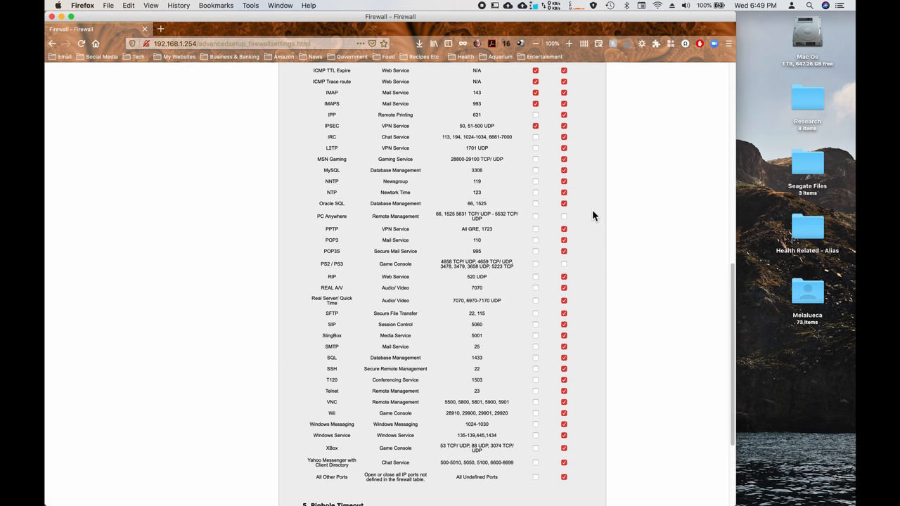
pyautogui.scroll(-4, 593, 210)
pyautogui.scroll(15, 592, 211)
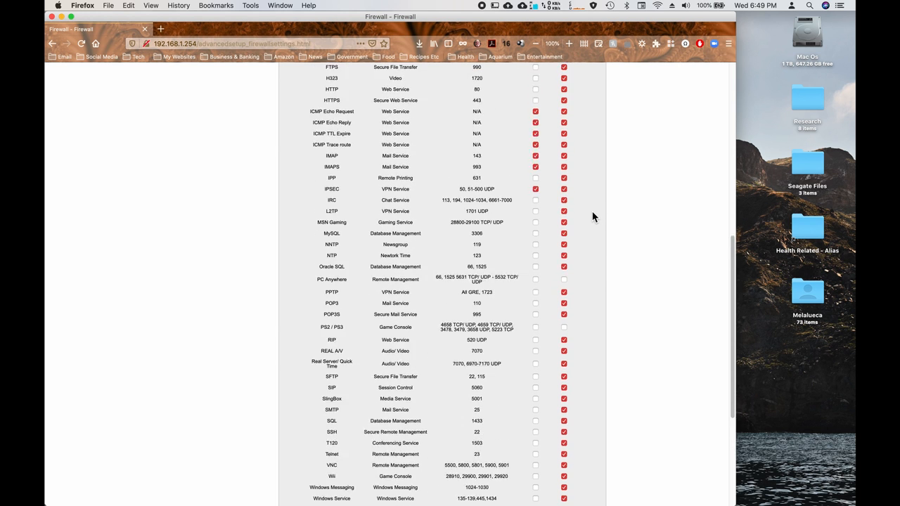
pyautogui.scroll(-5, 592, 216)
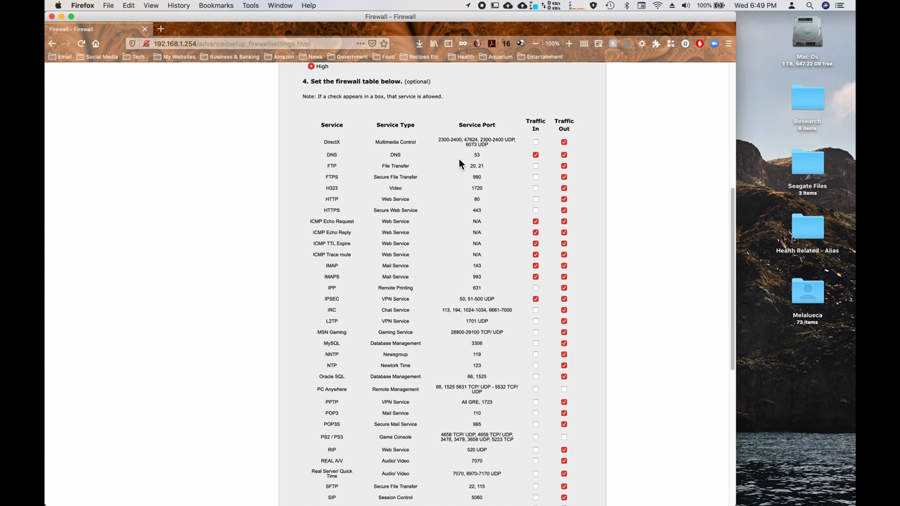
pyautogui.scroll(4, 459, 163)
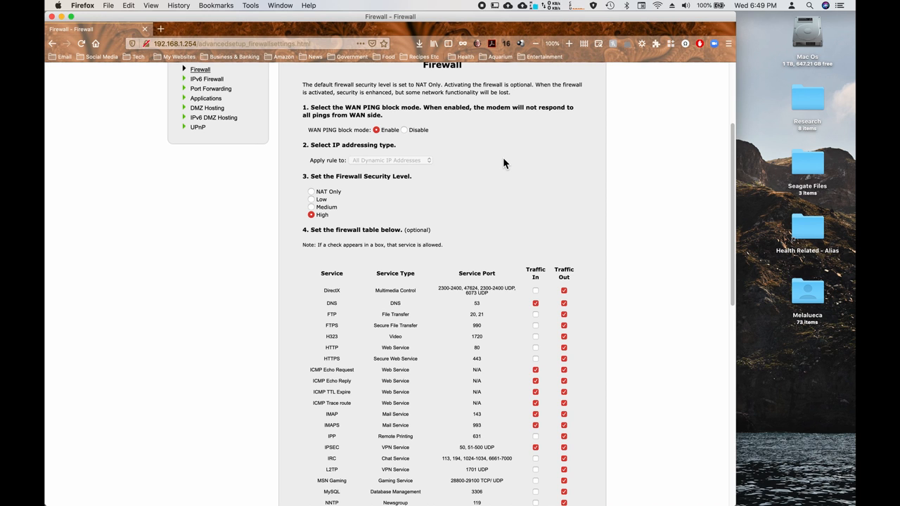
pyautogui.scroll(3, 452, 173)
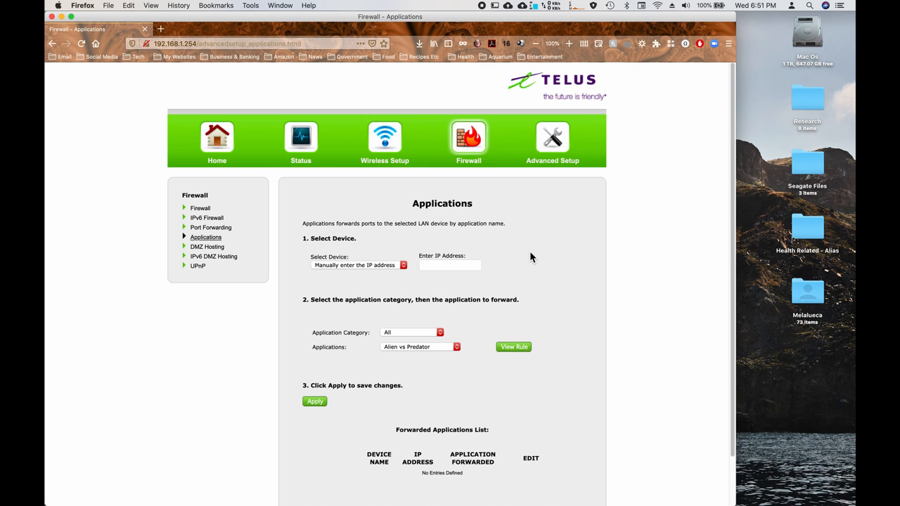
# On the Applications page, choose Fuzzee-Mac (192.168.1.65), the Games category and Doom, and view Doom's port rule.
pyautogui.click(404, 266)
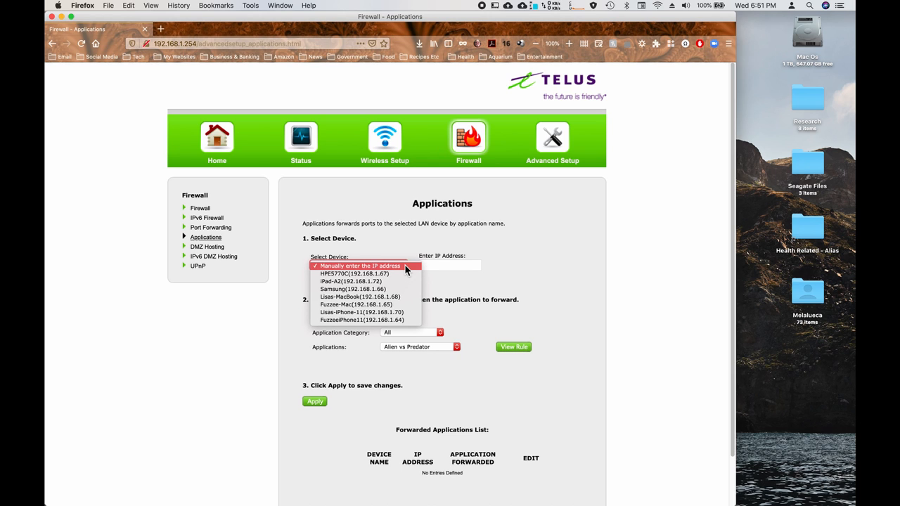
pyautogui.click(373, 306)
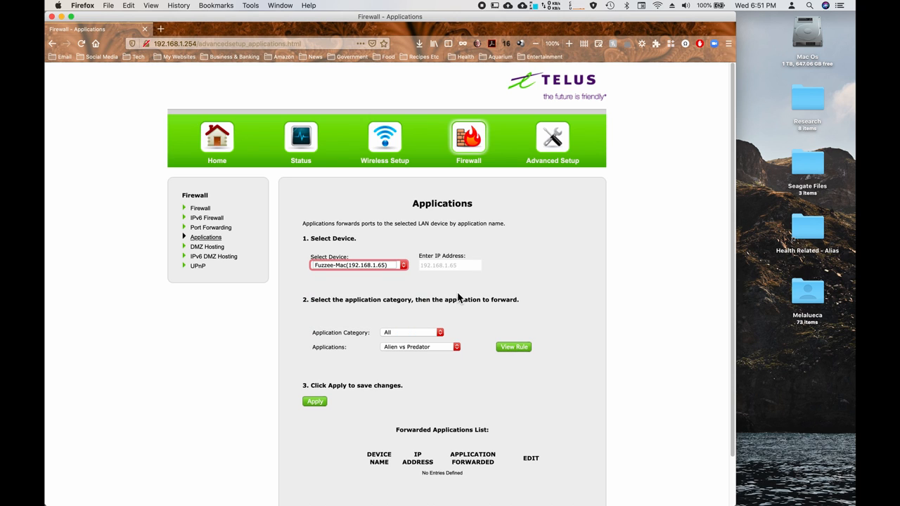
pyautogui.click(440, 331)
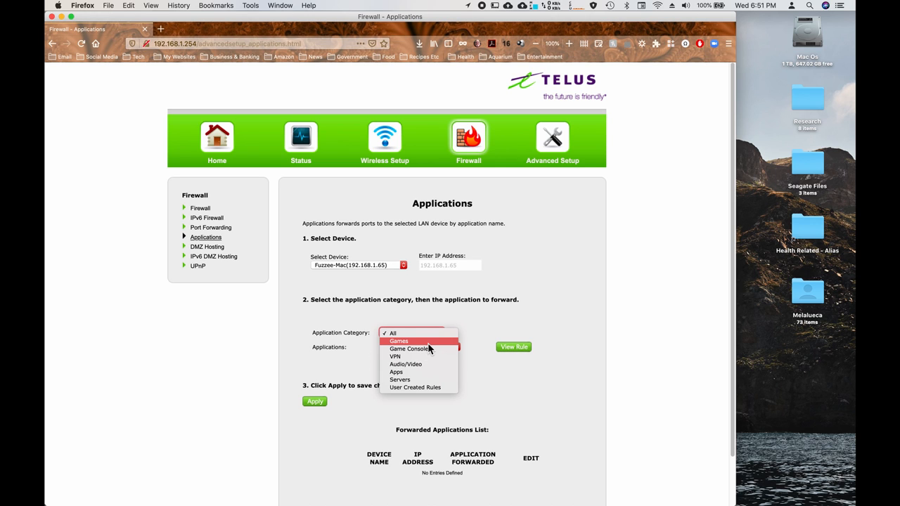
pyautogui.click(428, 343)
pyautogui.click(451, 350)
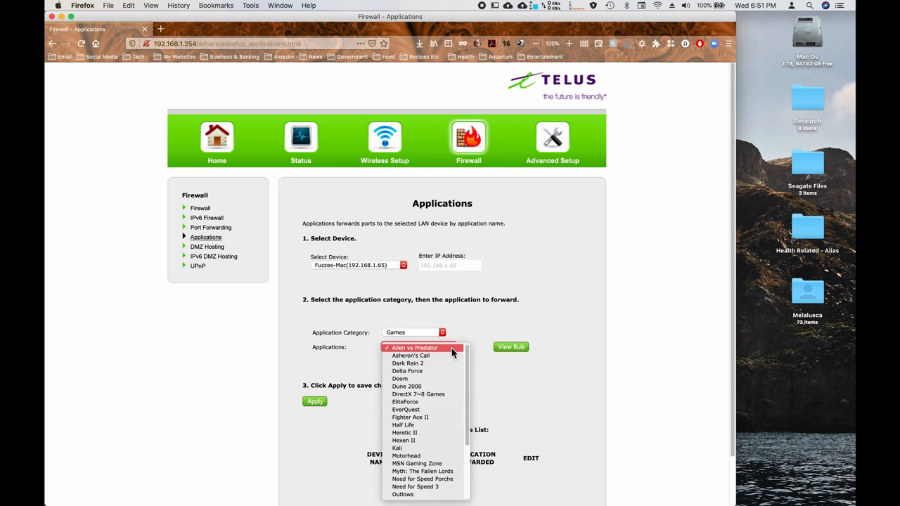
pyautogui.click(425, 381)
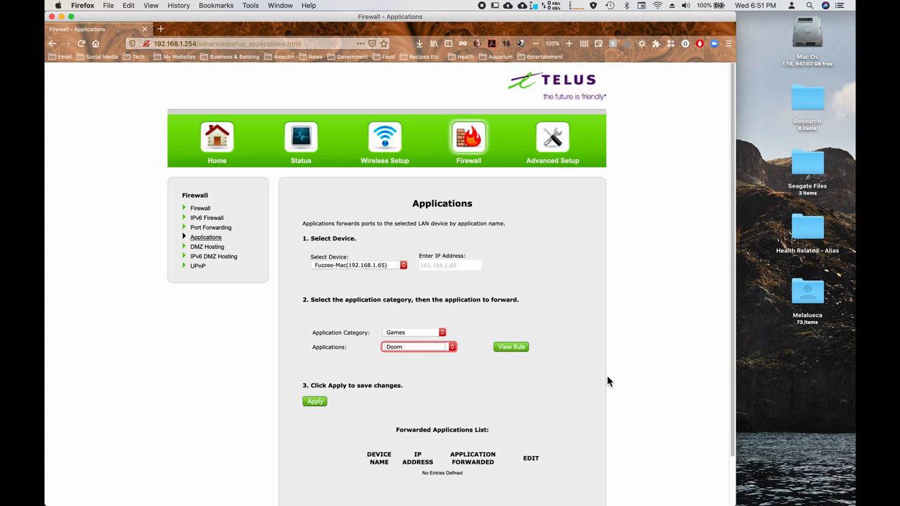
pyautogui.click(520, 351)
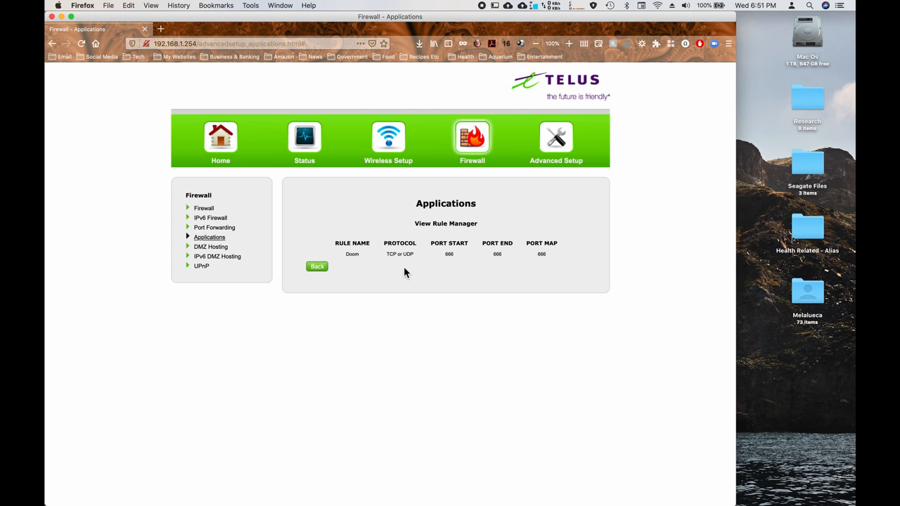
pyautogui.click(322, 266)
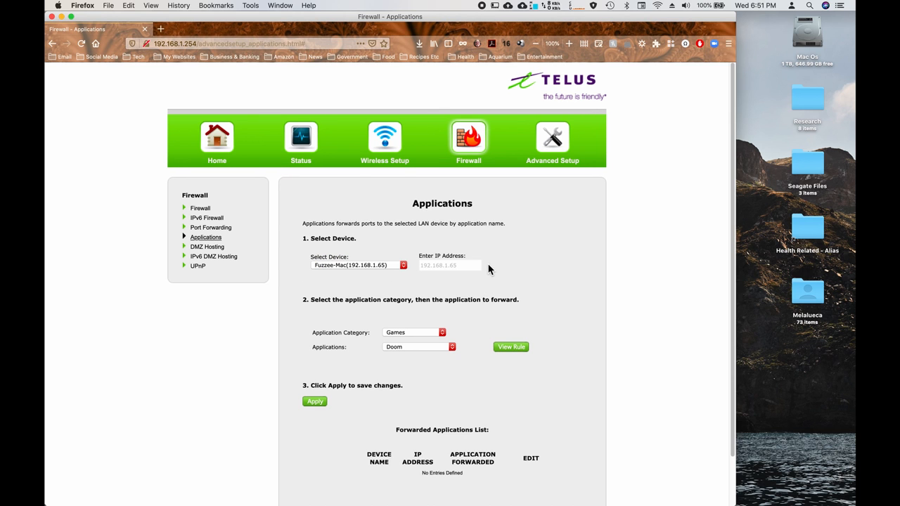
# Apply the Doom forwarding for Fuzzee-Mac and remove it again from the Forwarded Applications List.
pyautogui.scroll(-2, 488, 267)
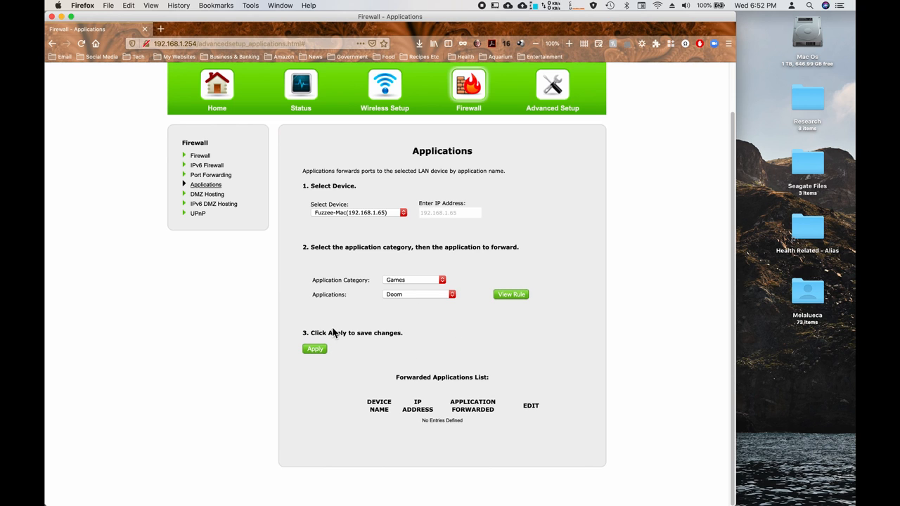
pyautogui.click(321, 350)
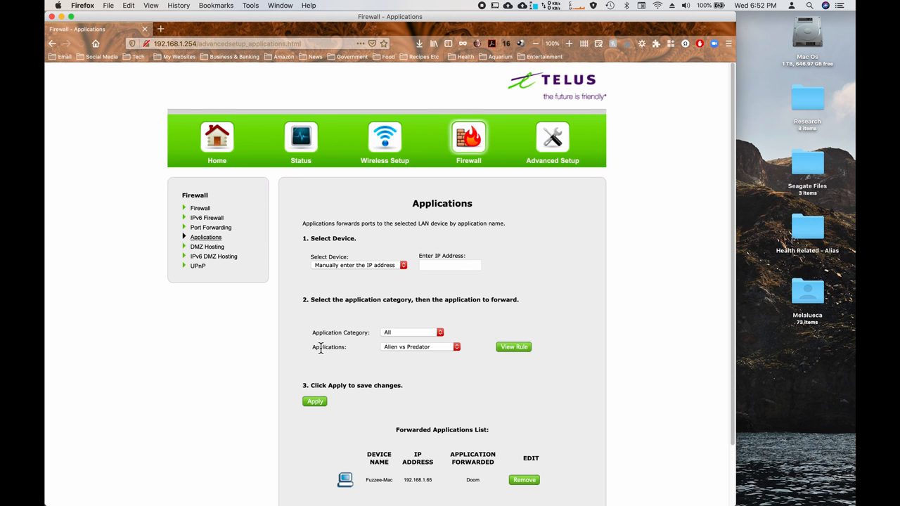
pyautogui.scroll(-3, 576, 283)
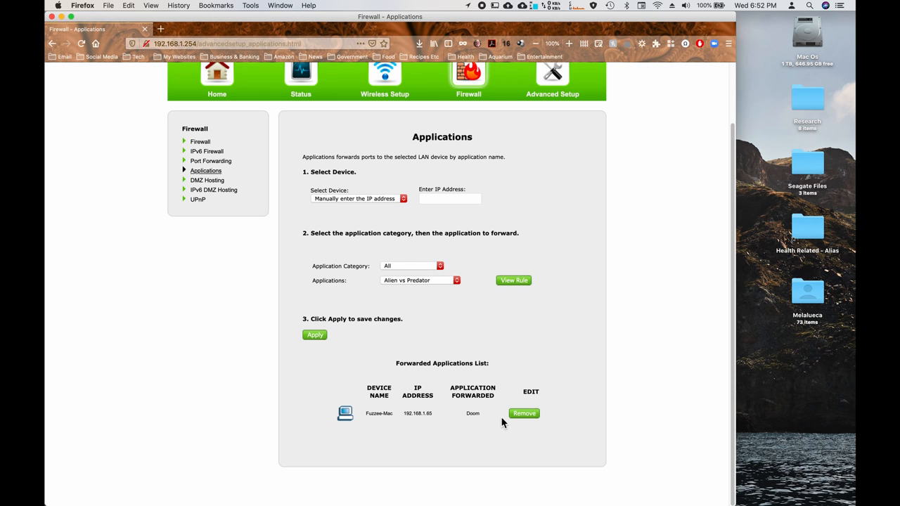
pyautogui.click(529, 417)
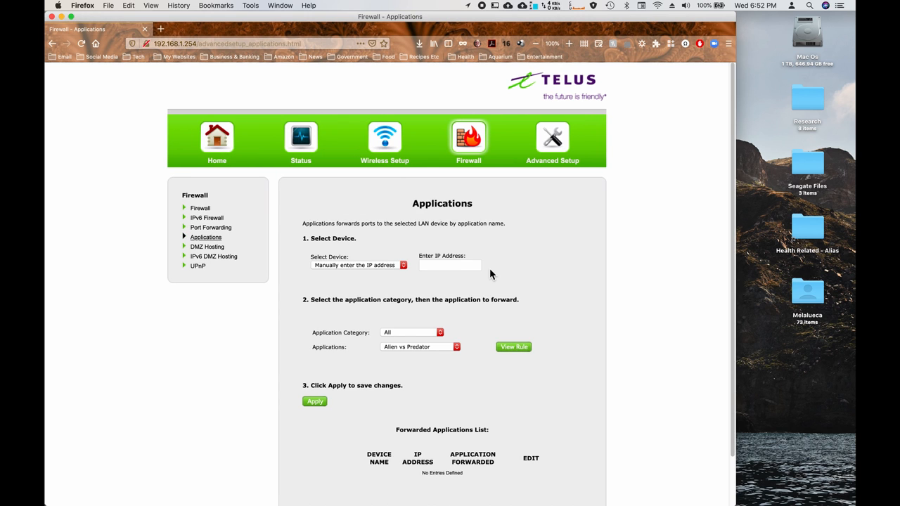
# View the firewall's UPnP settings, and open the wireless Basic Settings to check the SSID selection.
pyautogui.click(198, 267)
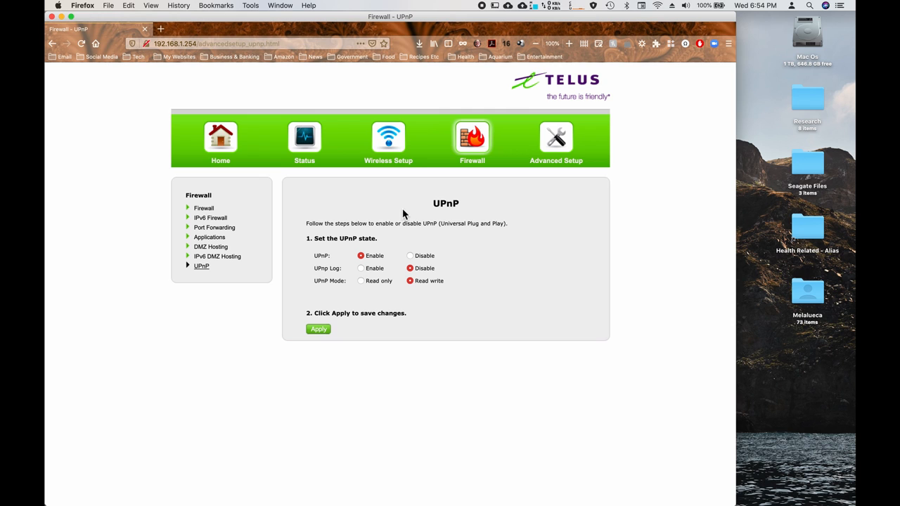
pyautogui.click(396, 150)
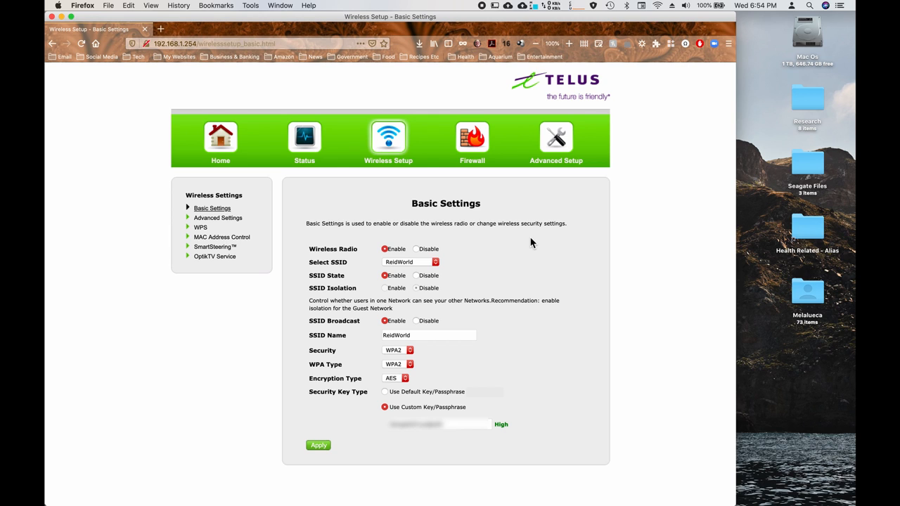
pyautogui.click(437, 262)
pyautogui.click(441, 264)
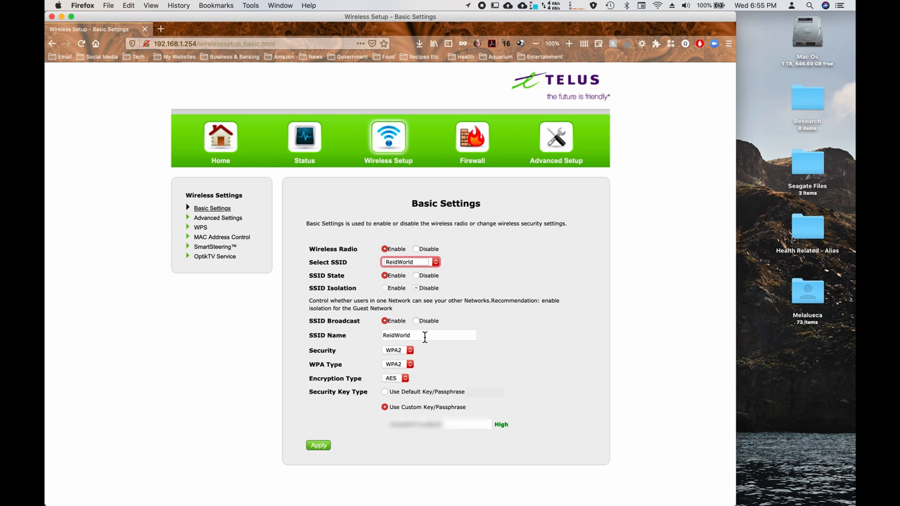
# Look through the Mac's list of nearby Wi-Fi networks to compare it with the modem's SSID.
pyautogui.click(657, 5)
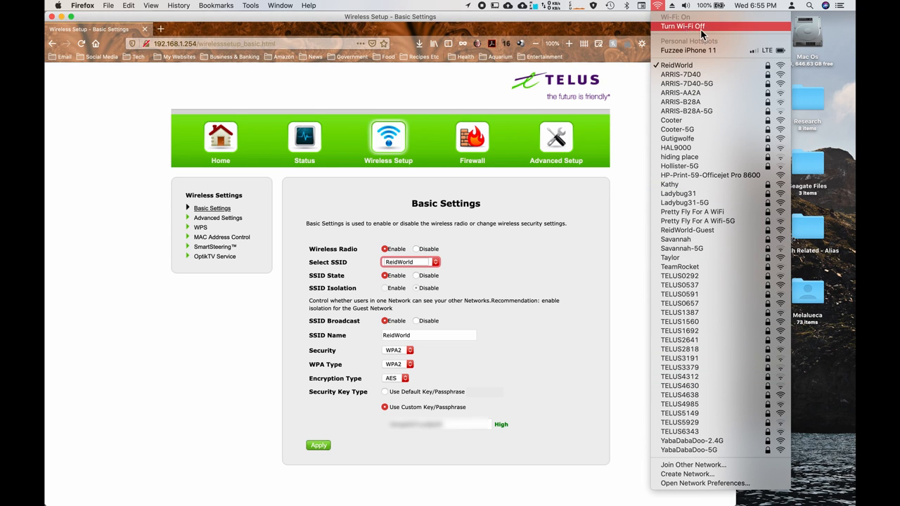
pyautogui.click(659, 10)
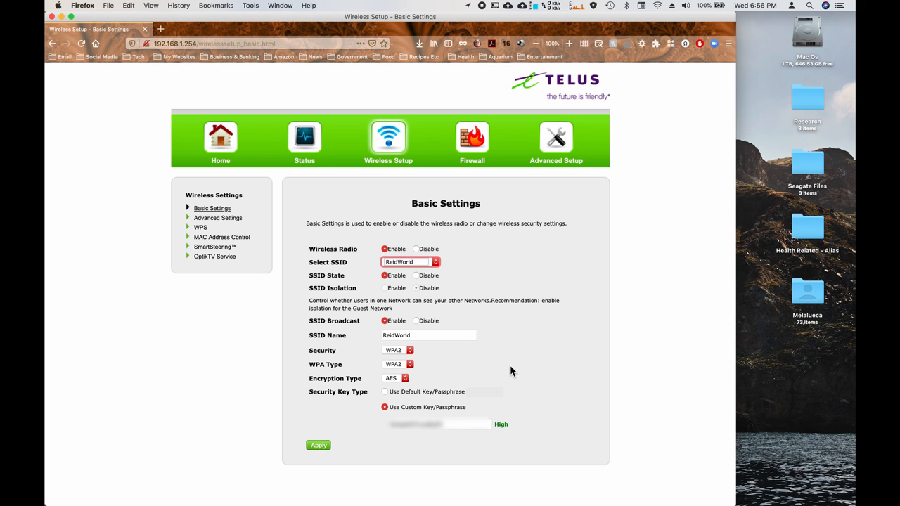
pyautogui.click(659, 7)
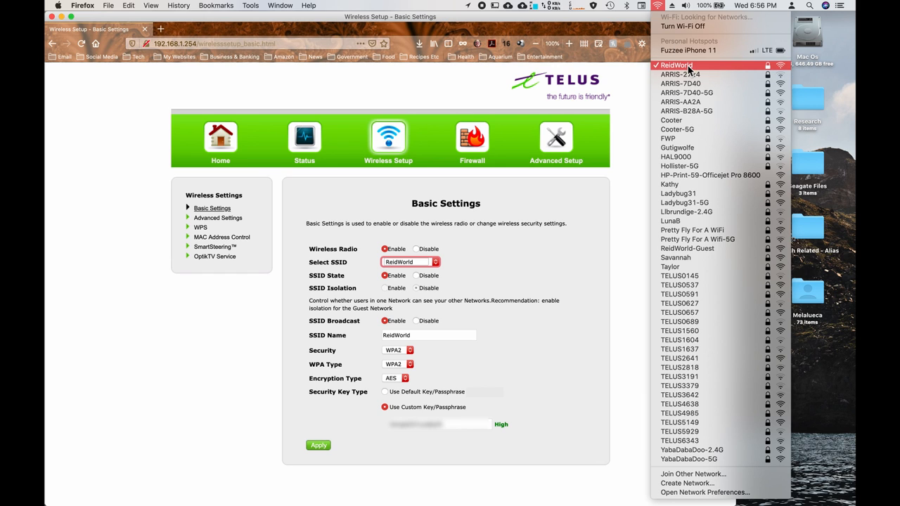
pyautogui.click(659, 9)
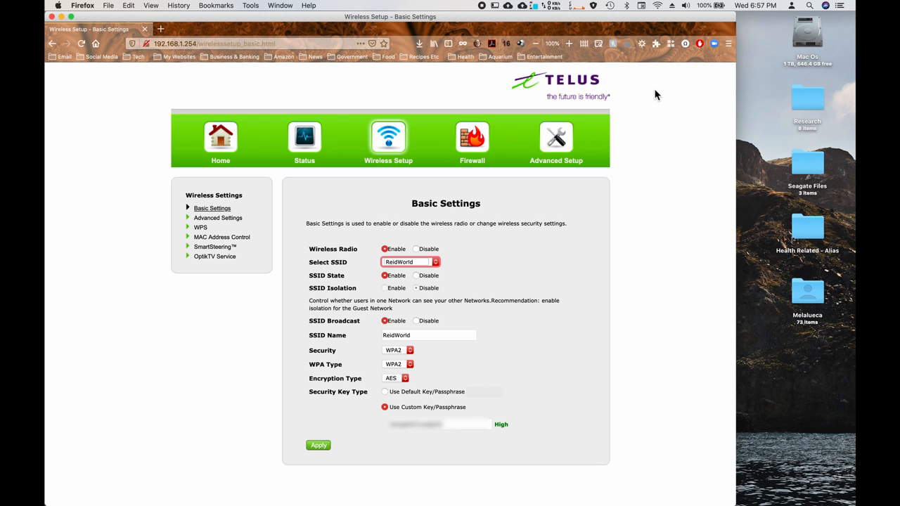
# Check the available Security and WPA Type options for the main SSID, keeping WPA2 for both.
pyautogui.click(410, 351)
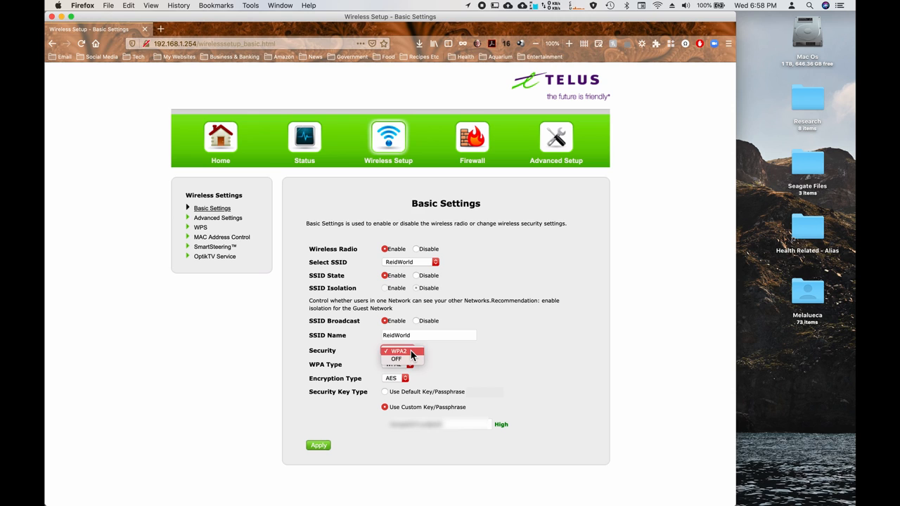
pyautogui.click(462, 352)
pyautogui.click(412, 363)
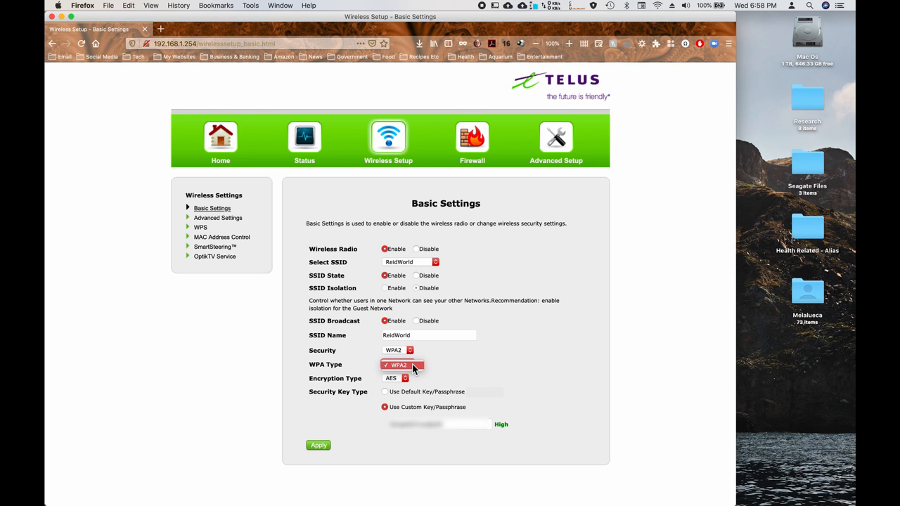
pyautogui.click(412, 363)
# Check the Mac's list of nearby Wi-Fi networks and load the guest SSID's Basic Settings for review.
pyautogui.click(658, 6)
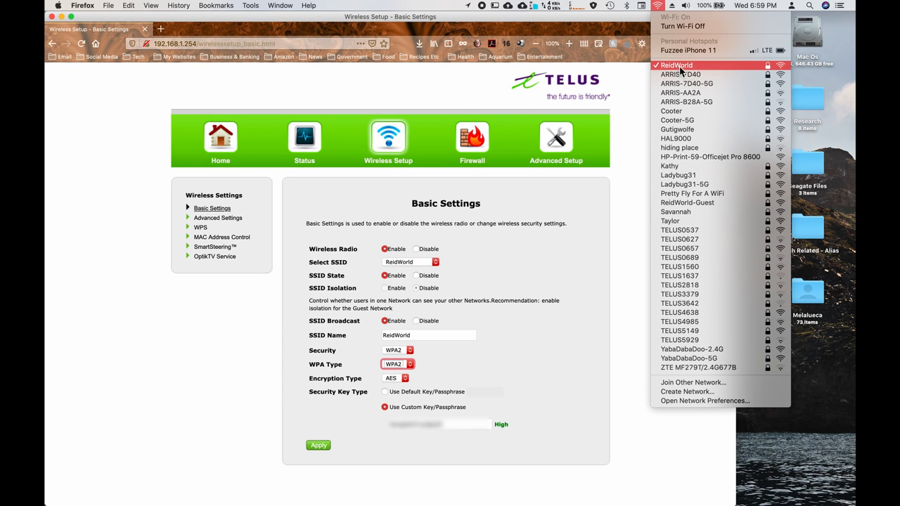
pyautogui.click(659, 9)
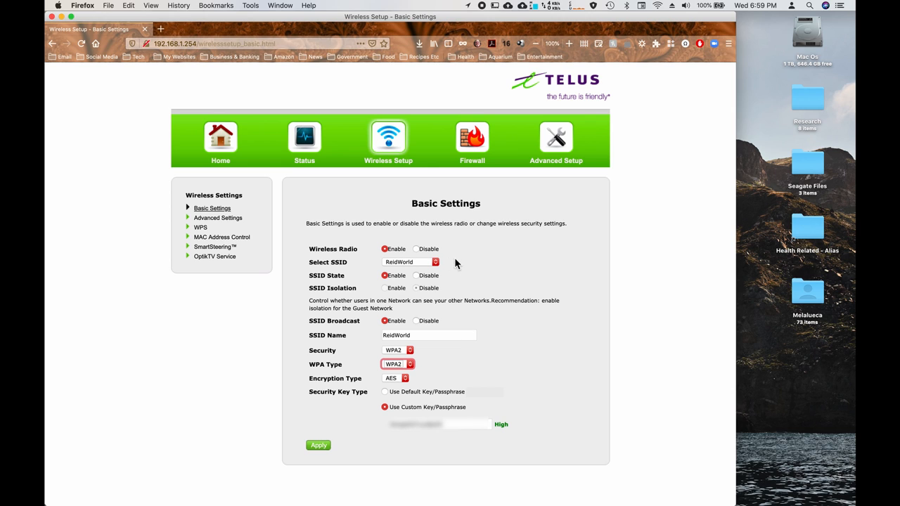
pyautogui.click(435, 262)
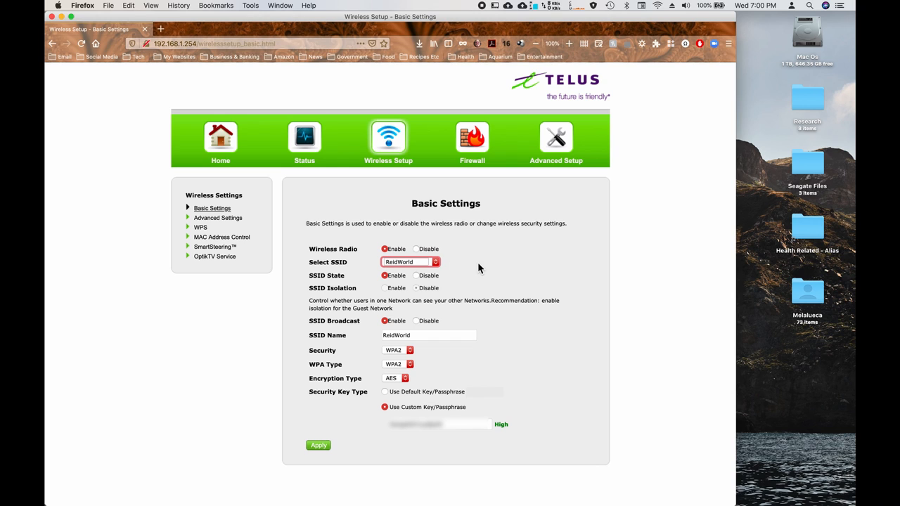
pyautogui.click(437, 264)
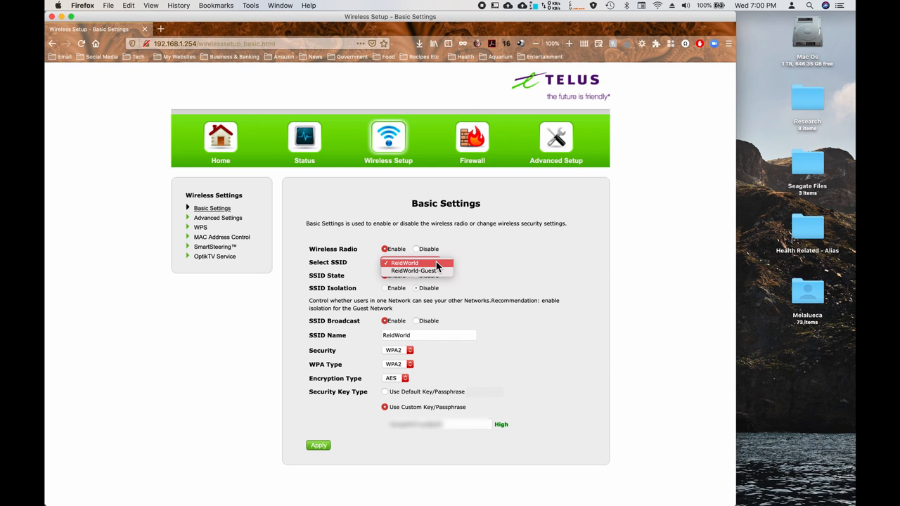
pyautogui.click(436, 271)
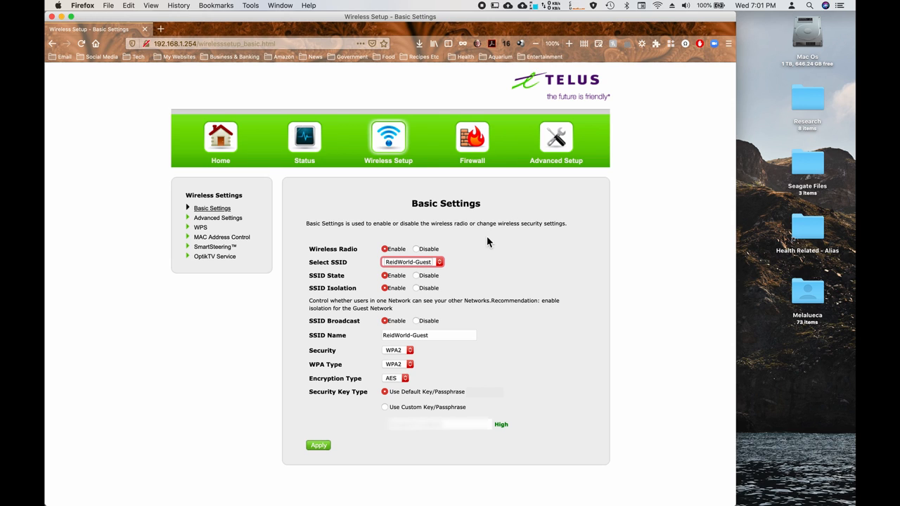
# Switch the Basic Settings SSID selection from the guest network back to the main network.
pyautogui.click(440, 263)
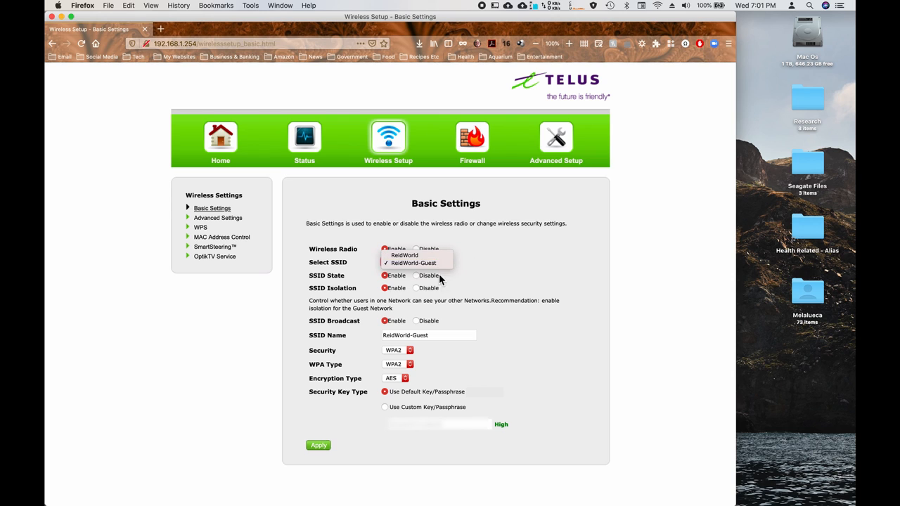
pyautogui.click(483, 264)
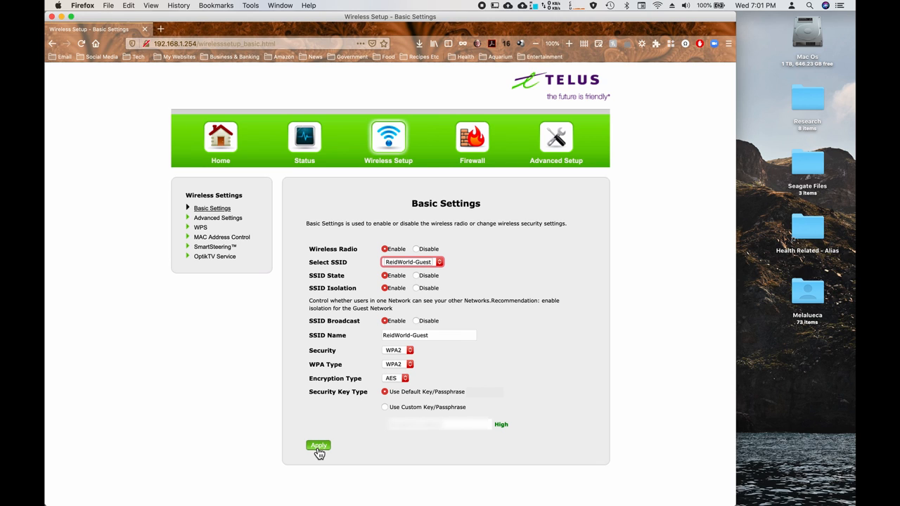
pyautogui.click(441, 265)
pyautogui.click(432, 257)
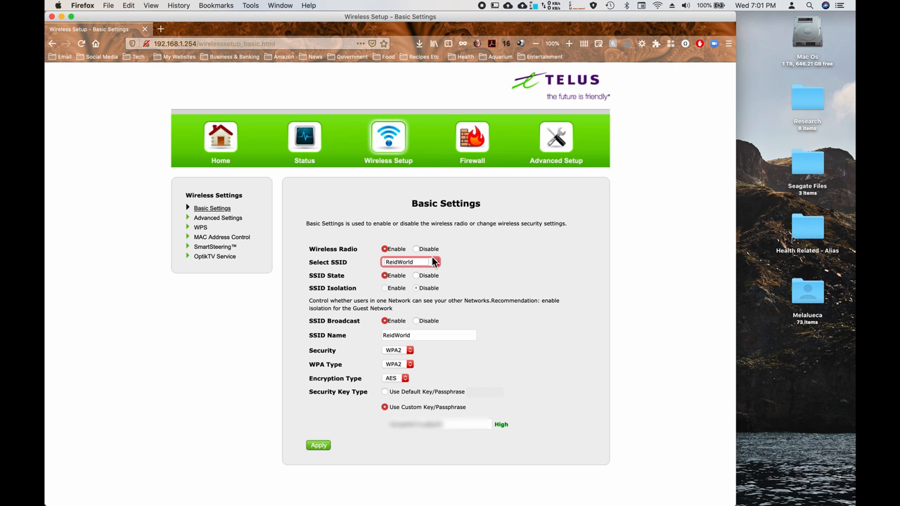
# Open the WPS page and review the WPS state, AP PIN and device connection options.
pyautogui.click(218, 218)
pyautogui.click(201, 229)
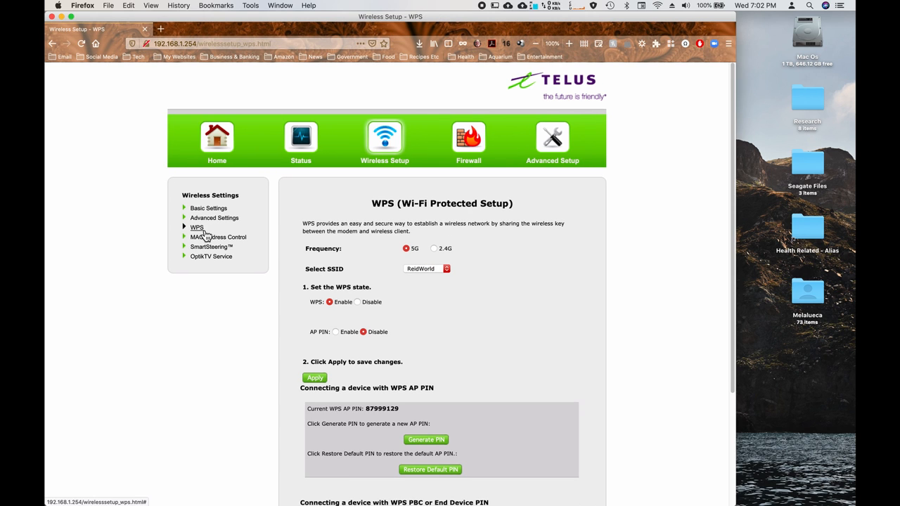
pyautogui.scroll(-3, 505, 260)
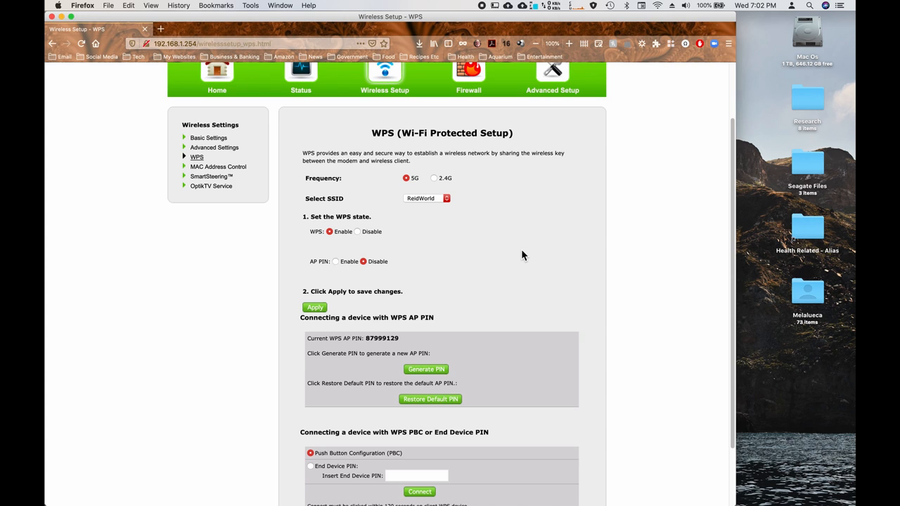
pyautogui.scroll(1, 522, 255)
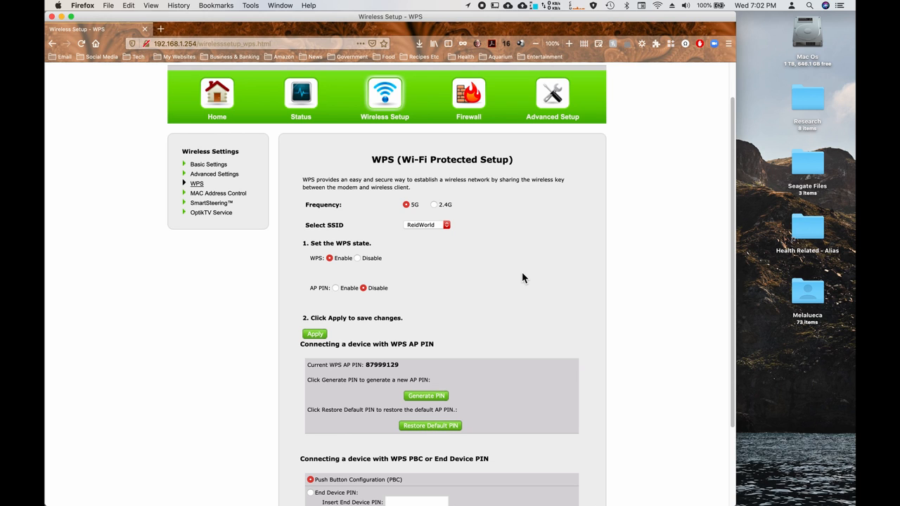
pyautogui.scroll(-2, 514, 265)
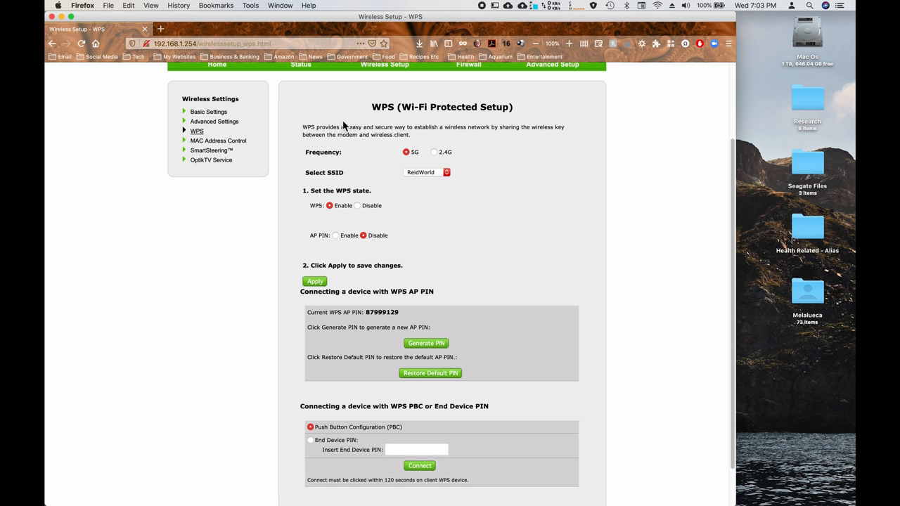
# Open MAC Address Control, dismiss the notice, and review the Wireless MAC Authentication settings down to the device list.
pyautogui.click(238, 147)
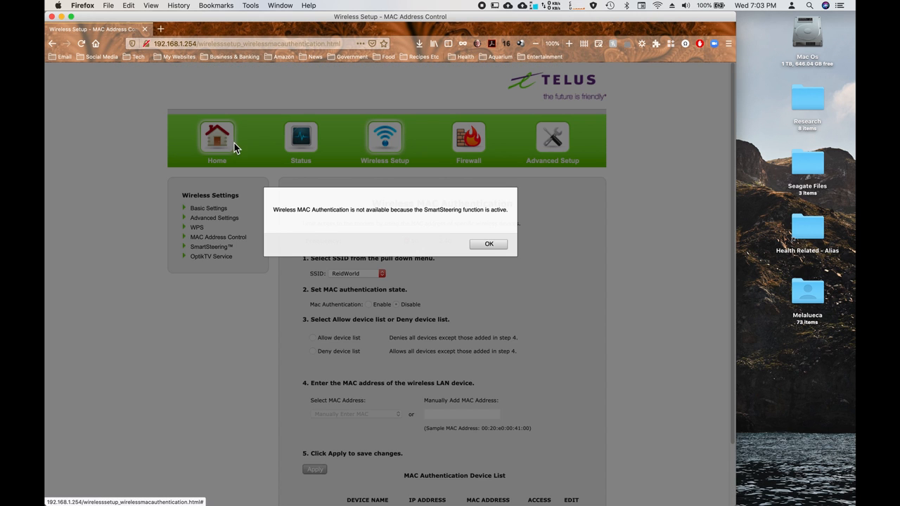
pyautogui.click(489, 244)
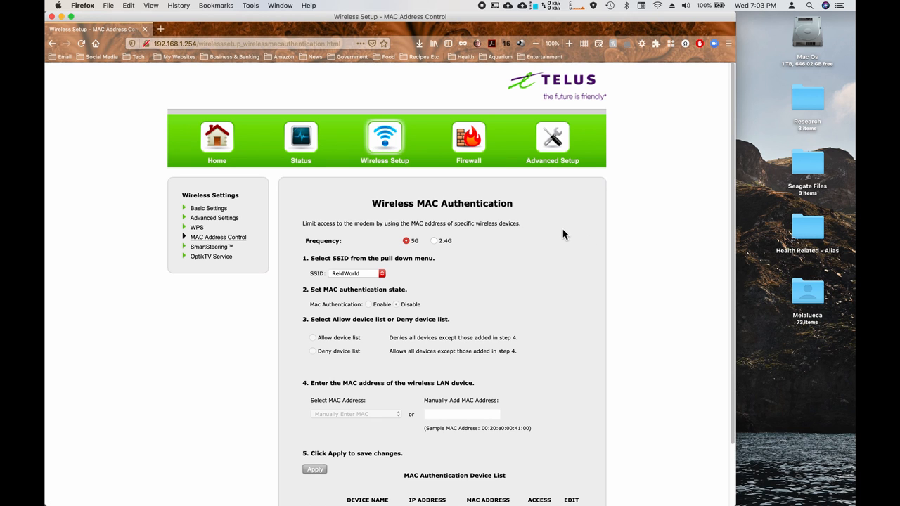
pyautogui.scroll(-3, 563, 234)
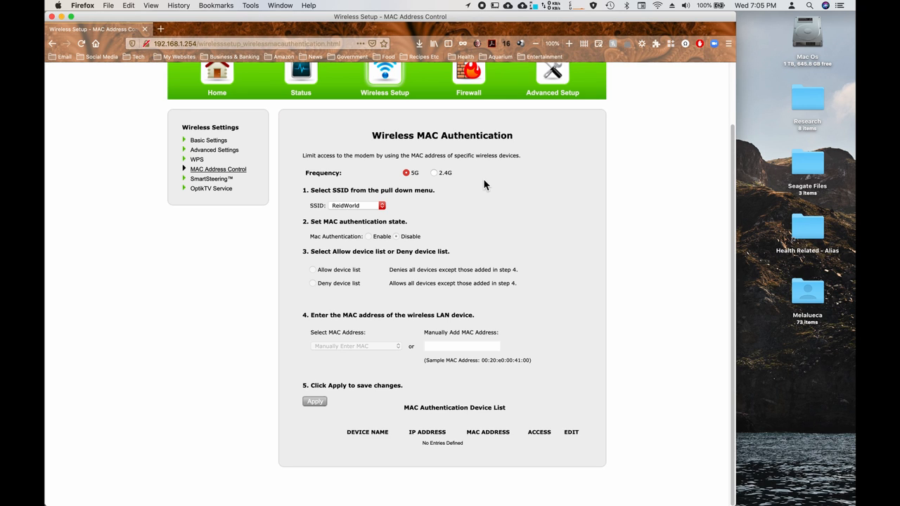
# Review the SmartSteering configuration and check which devices can be selected by MAC address for manual steering.
pyautogui.click(220, 180)
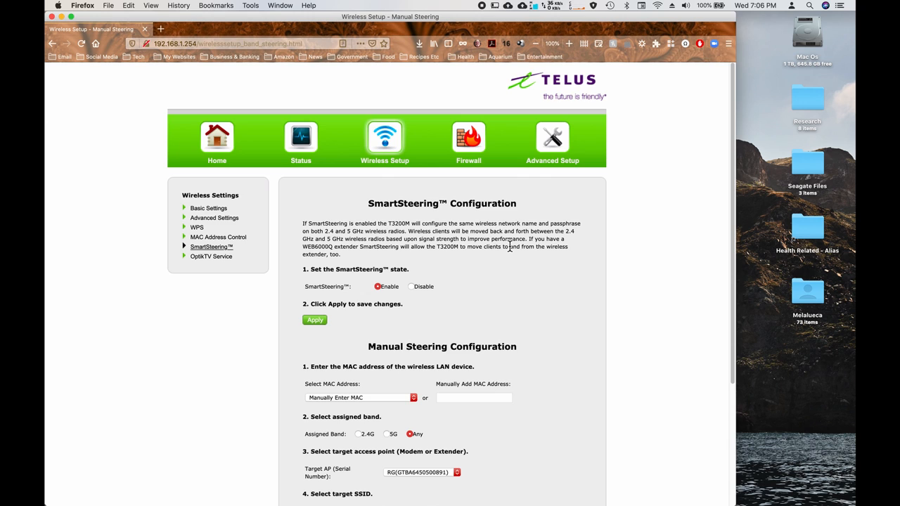
pyautogui.scroll(-4, 510, 247)
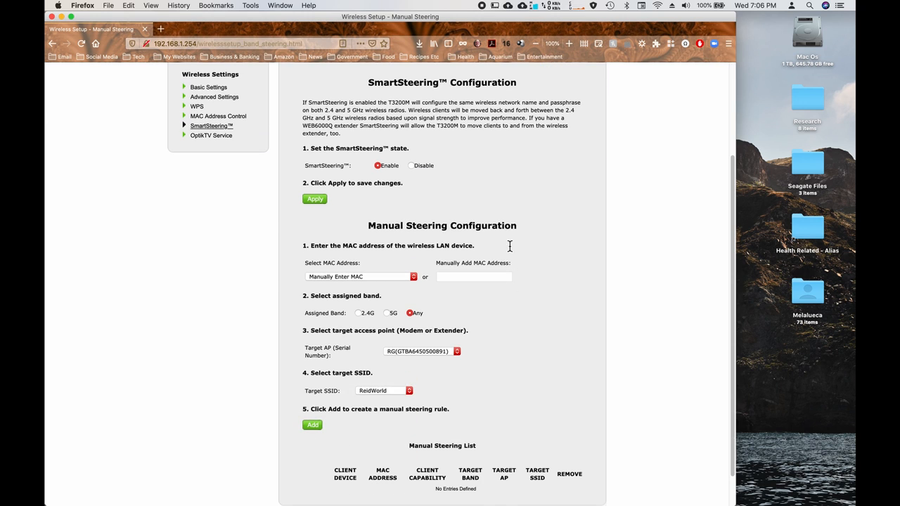
pyautogui.click(415, 278)
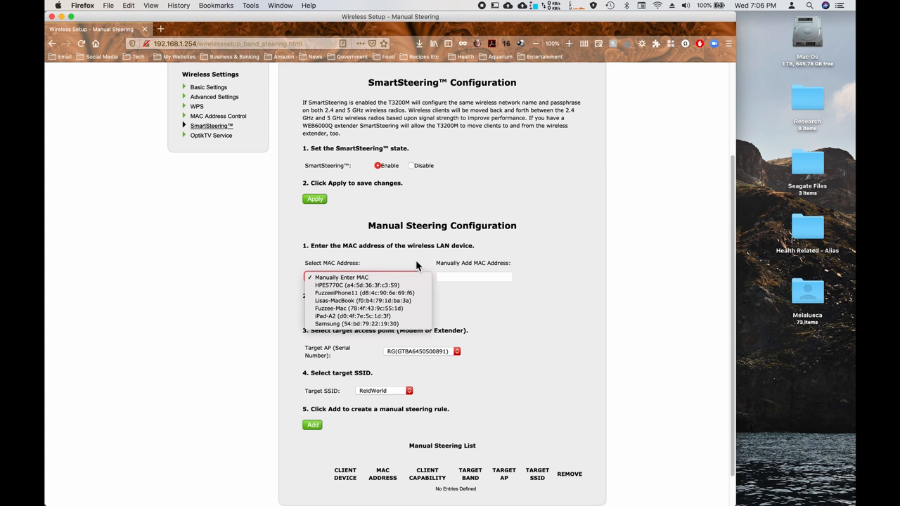
pyautogui.click(415, 259)
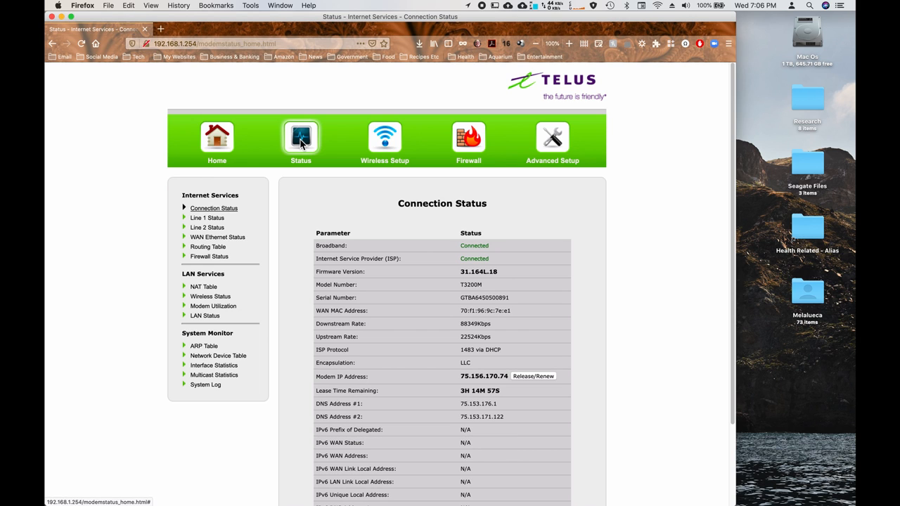
# Open the modem's Connection Status page and review the full list of connection parameters, including the IPv6 entries.
pyautogui.click(301, 143)
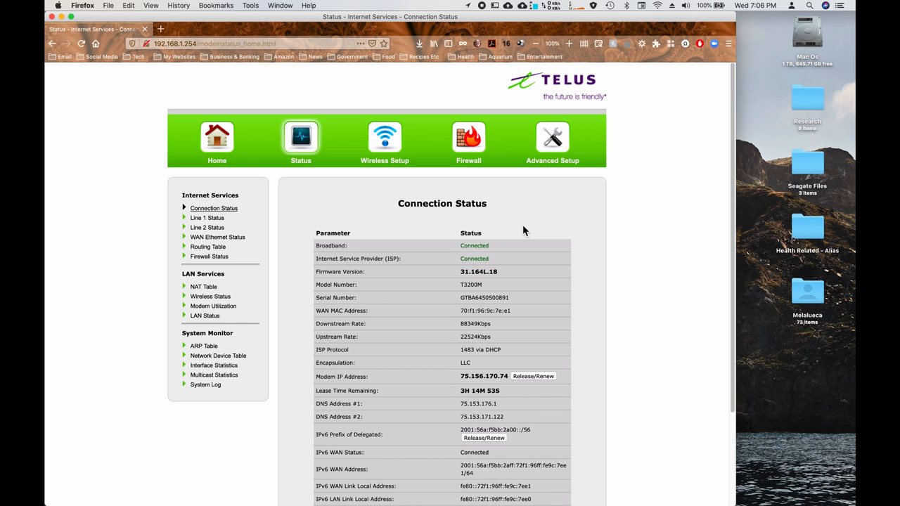
pyautogui.scroll(-2, 531, 230)
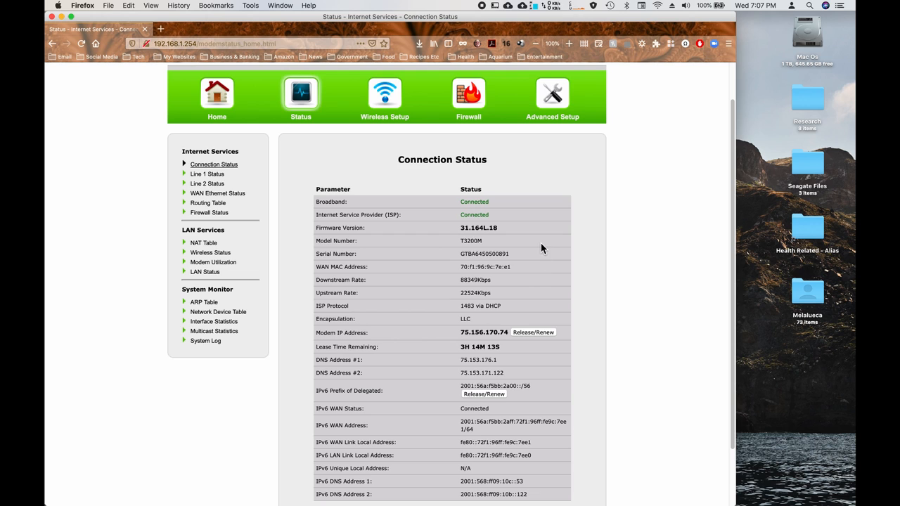
pyautogui.scroll(-2, 541, 243)
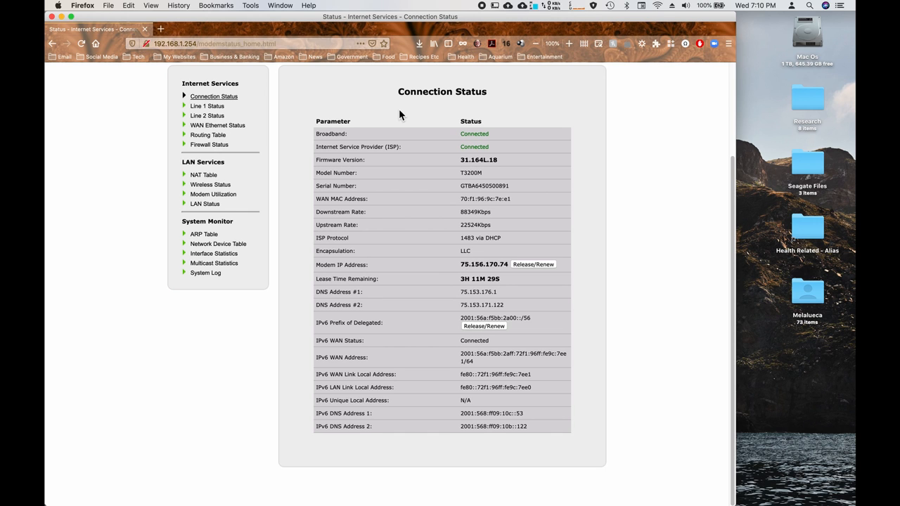
pyautogui.scroll(4, 398, 109)
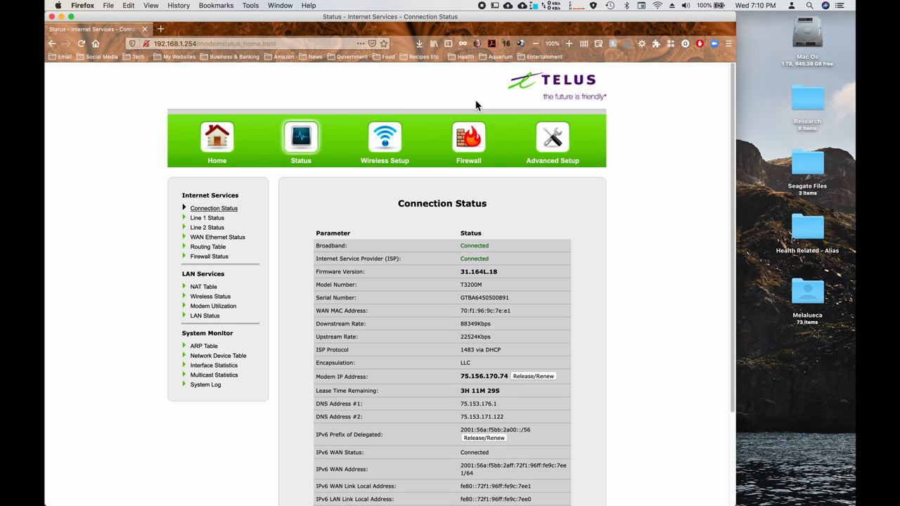
# Return to the modem's Home page and review the WAN connection, wireless, home network and firewall summaries.
pyautogui.click(225, 146)
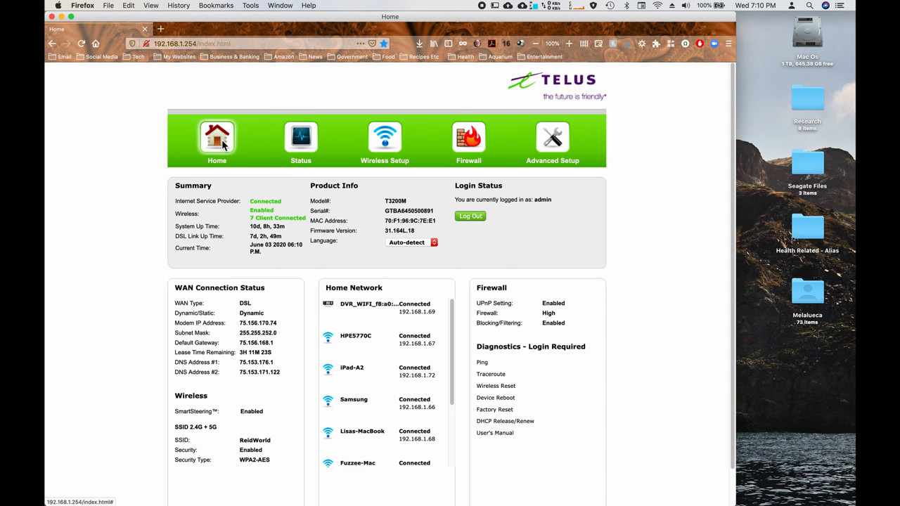
pyautogui.scroll(-1, 324, 267)
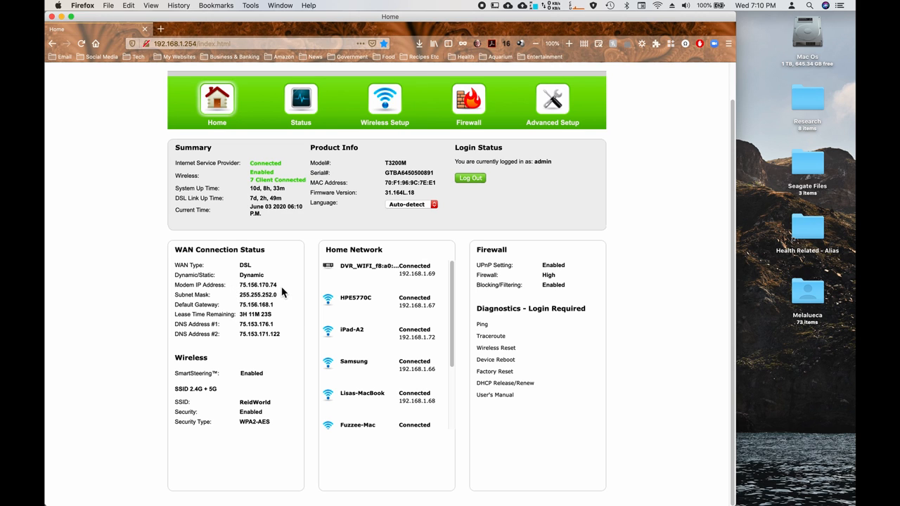
pyautogui.moveTo(452, 292); pyautogui.dragTo(453, 273)
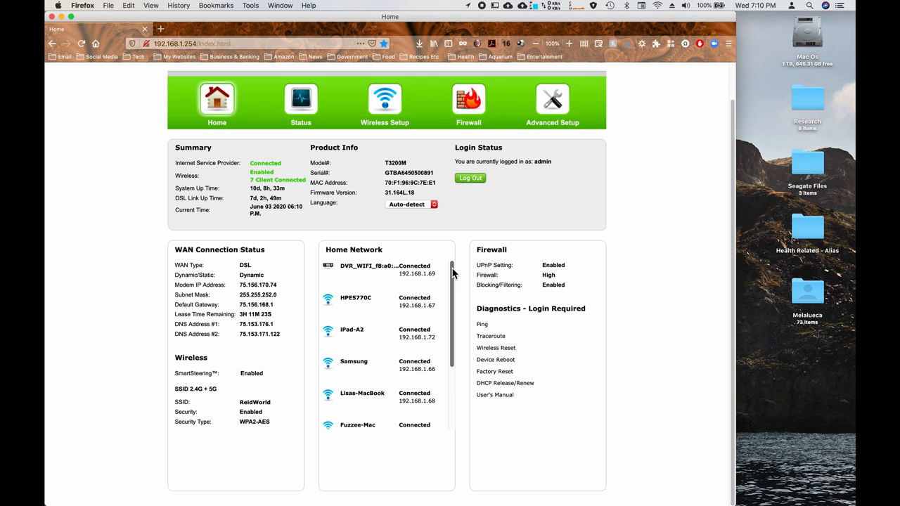